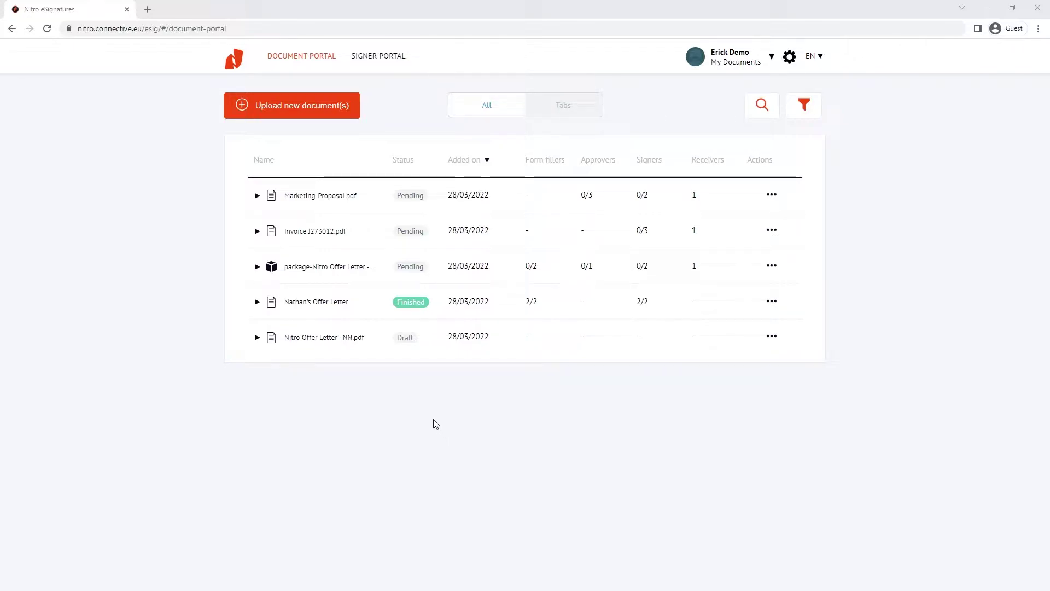
# - Pick Nitro Offer Letter - NN.pdf and Travel & Expense Policy.pdf together and upload them as one package
pyautogui.click(290, 116)
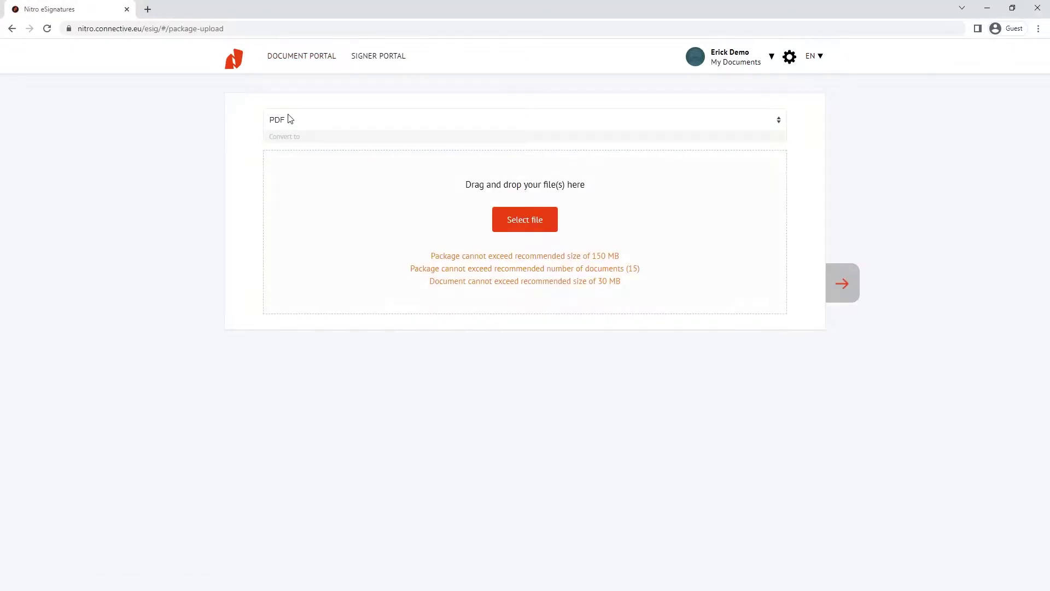
pyautogui.click(532, 228)
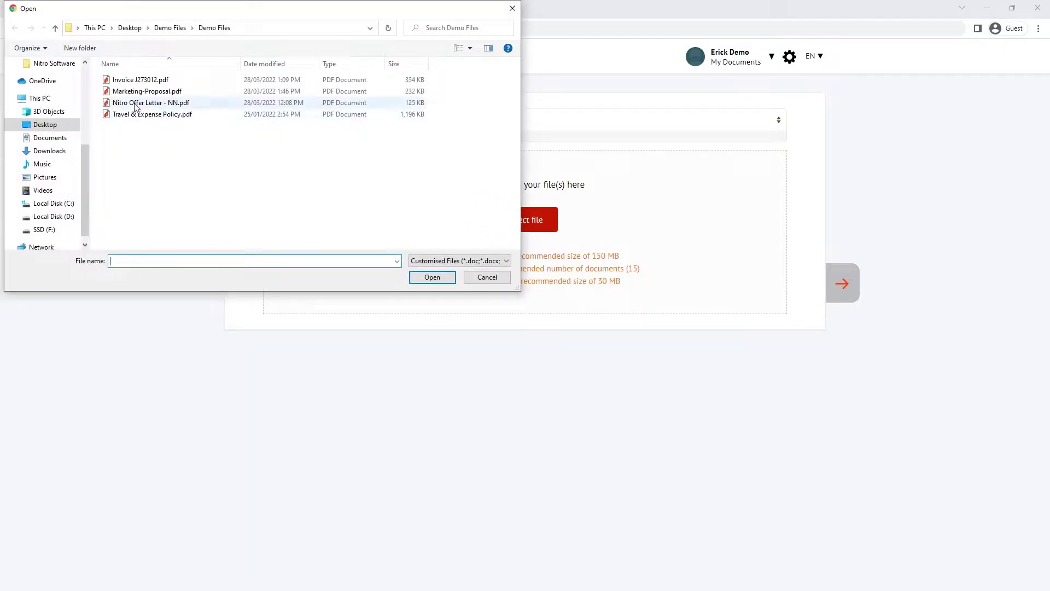
pyautogui.click(135, 104)
pyautogui.keyDown('ctrl'); pyautogui.click(137, 114); pyautogui.keyUp('ctrl')
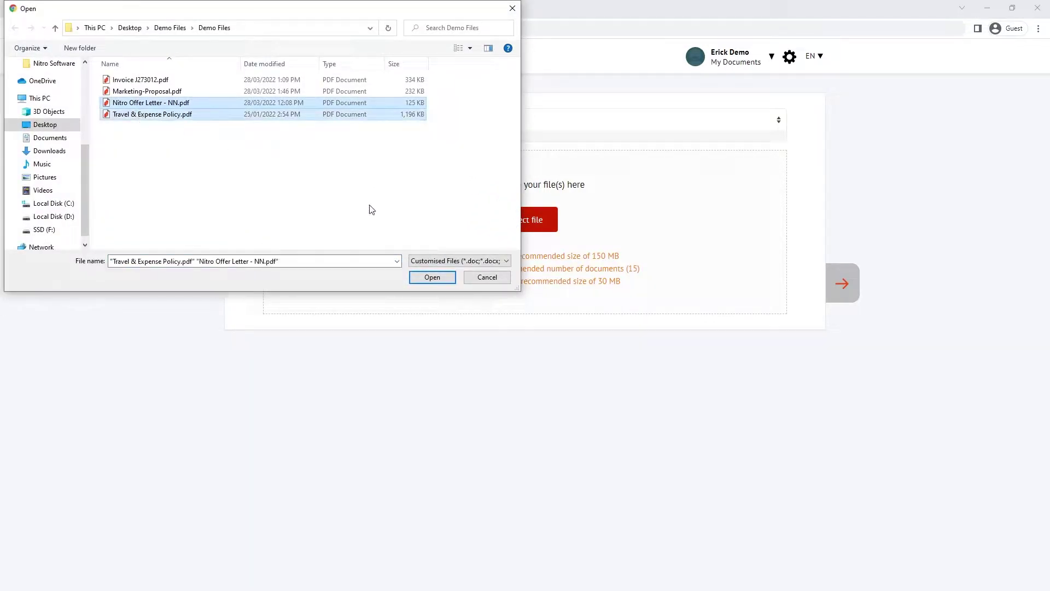
pyautogui.click(444, 281)
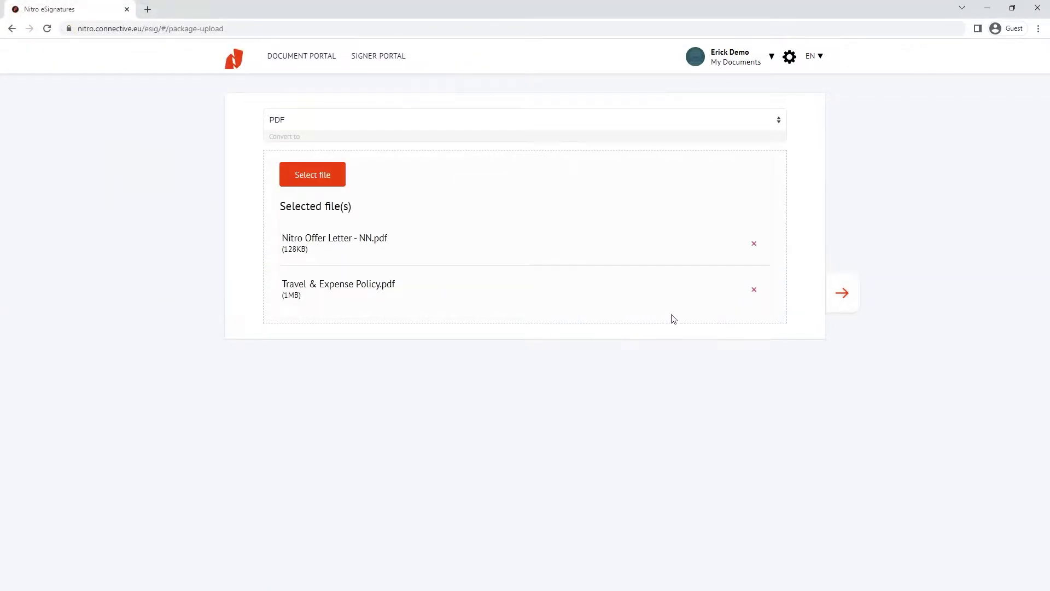
pyautogui.click(841, 298)
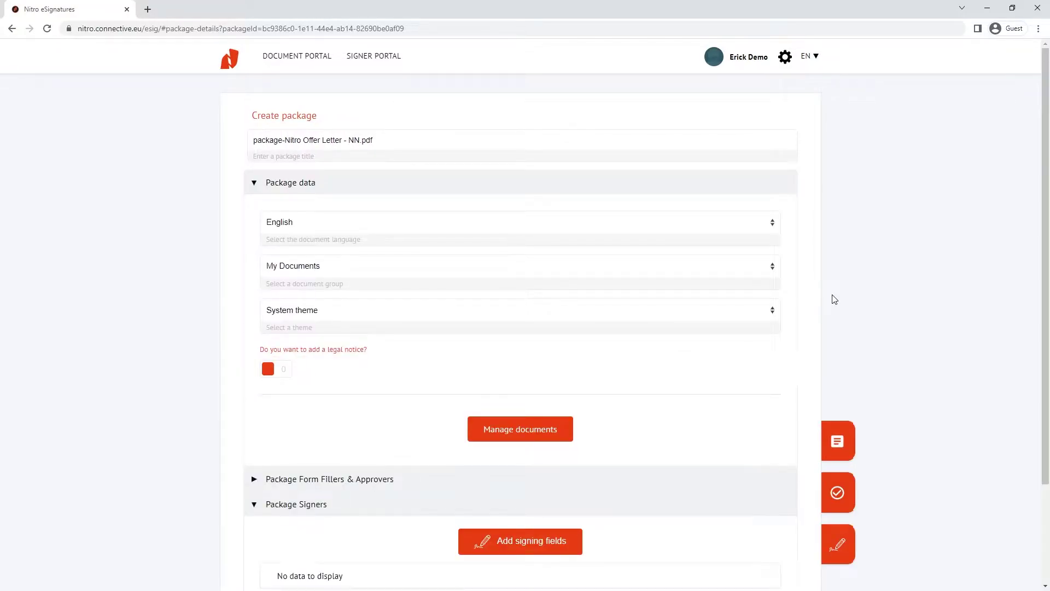
# - Confirm the package's two-document list and expand the Package Form Fillers & Approvers section
pyautogui.click(543, 430)
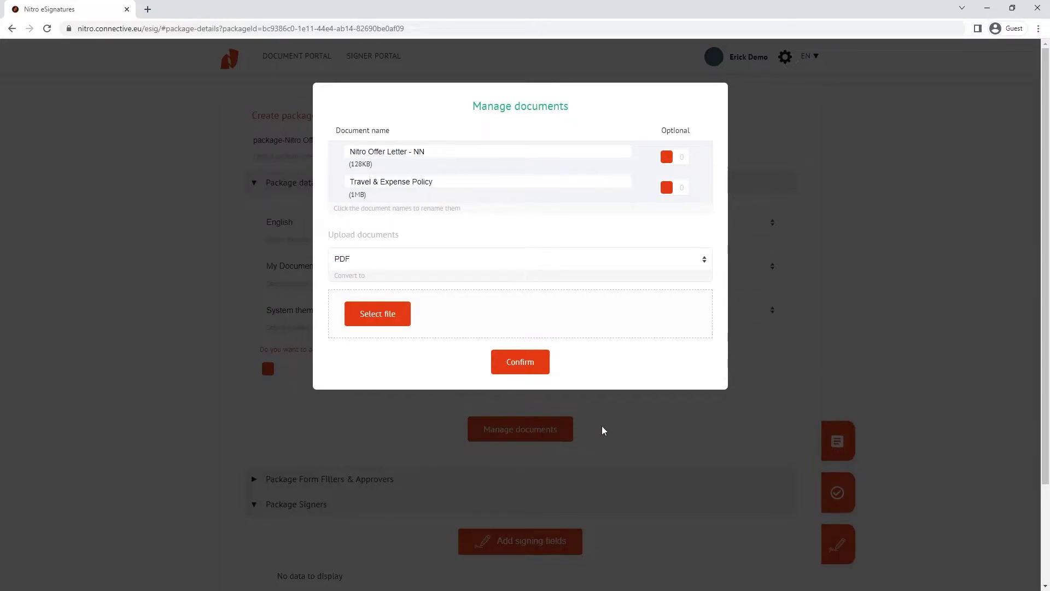
pyautogui.click(527, 363)
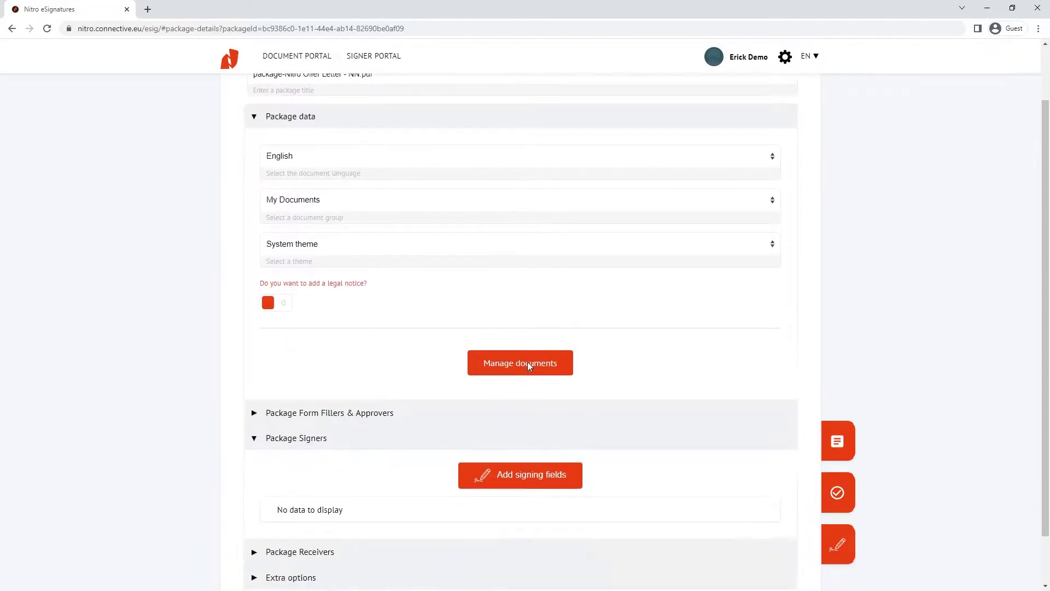
pyautogui.scroll(-1, 528, 366)
pyautogui.click(428, 364)
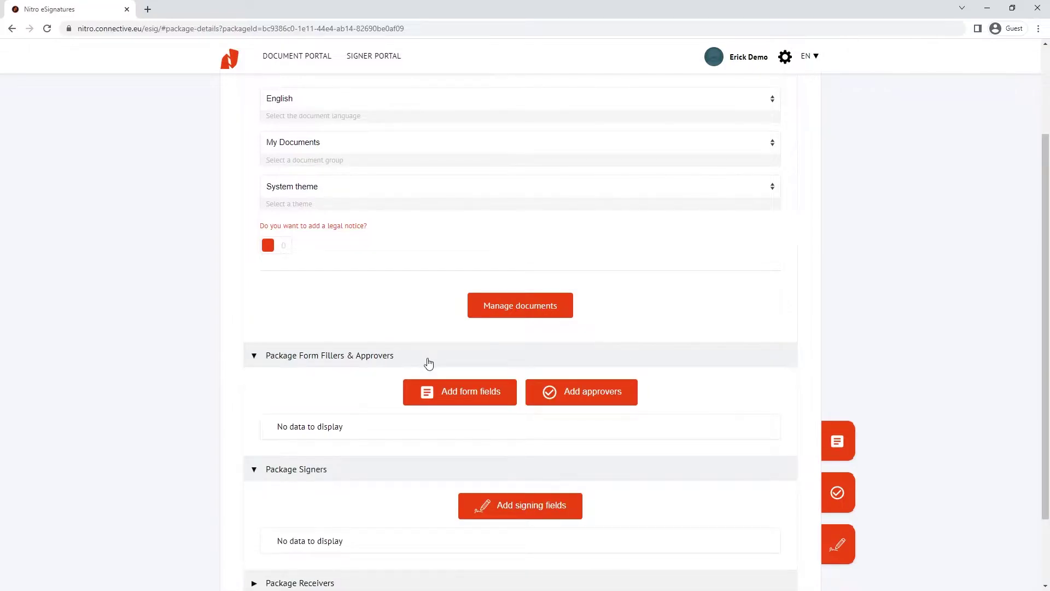
# - Open the form-field editor, return to the offer letter, and drop a text field on its first Date line
pyautogui.click(479, 404)
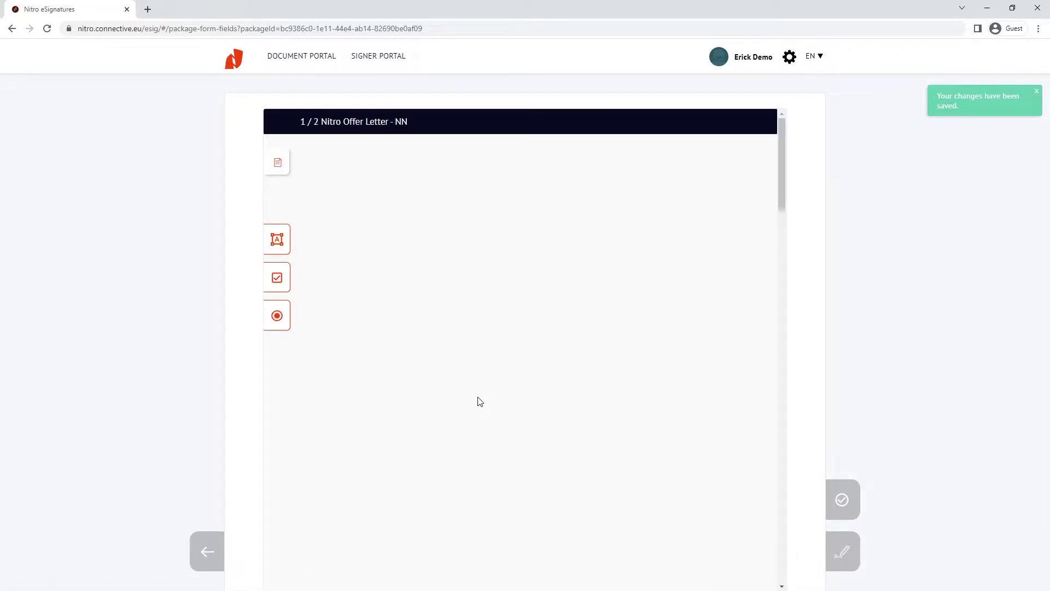
pyautogui.click(277, 164)
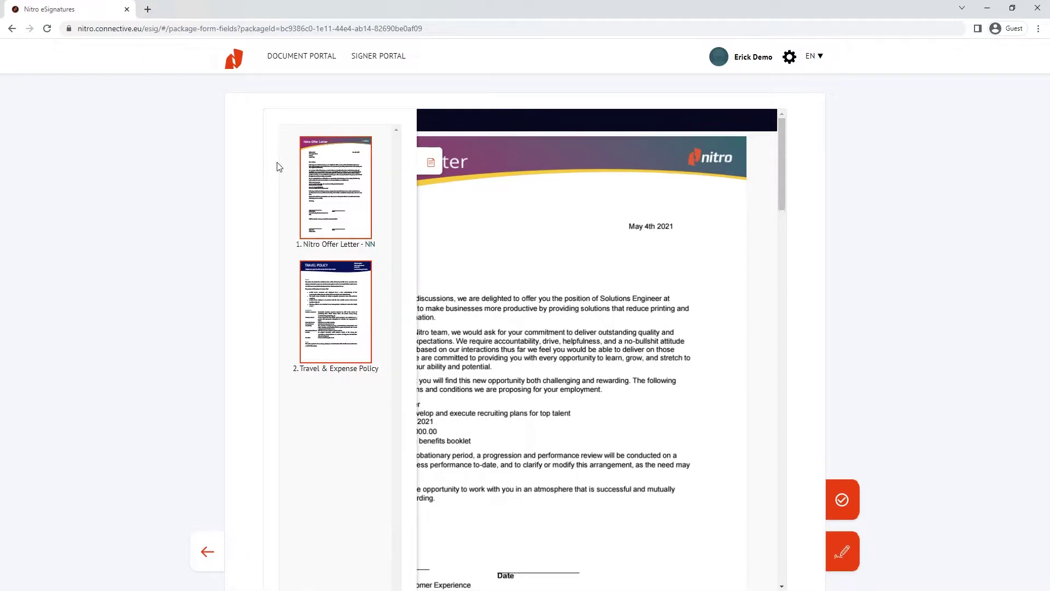
pyautogui.moveTo(782, 164); pyautogui.dragTo(806, 546)
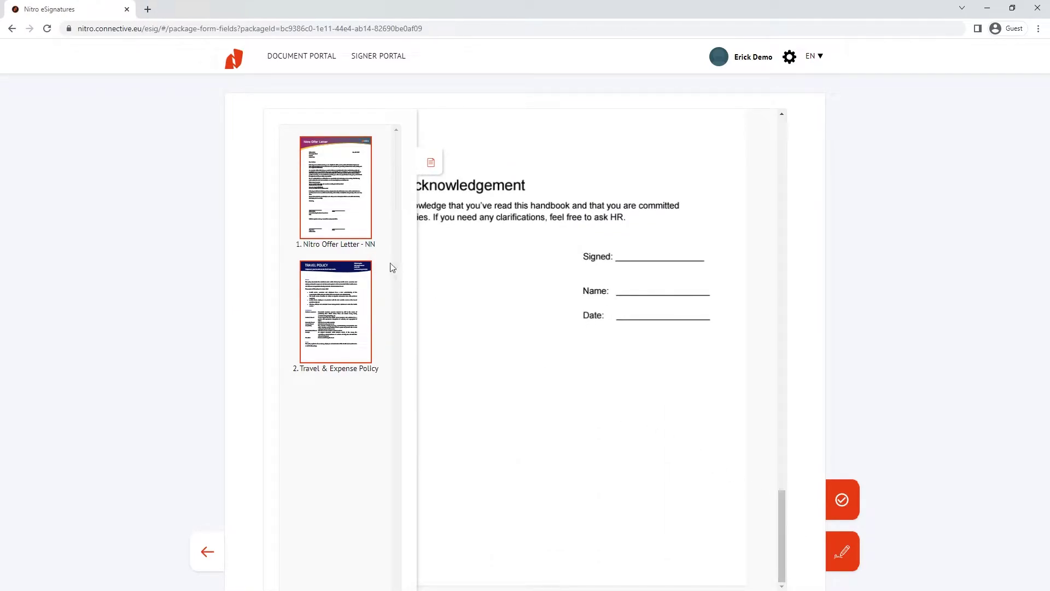
pyautogui.click(347, 209)
pyautogui.click(431, 162)
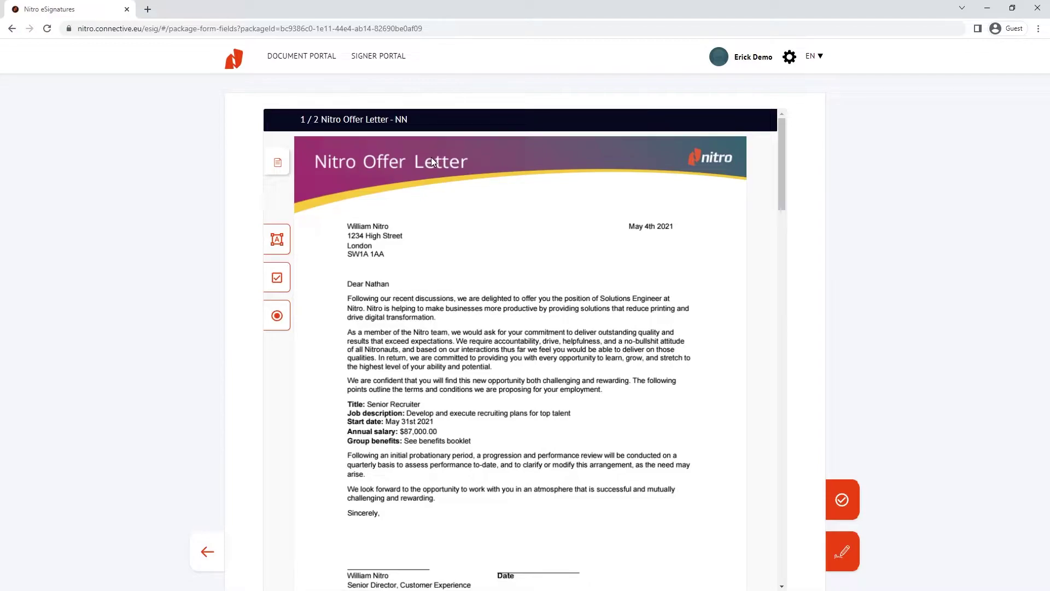
pyautogui.scroll(-3, 431, 157)
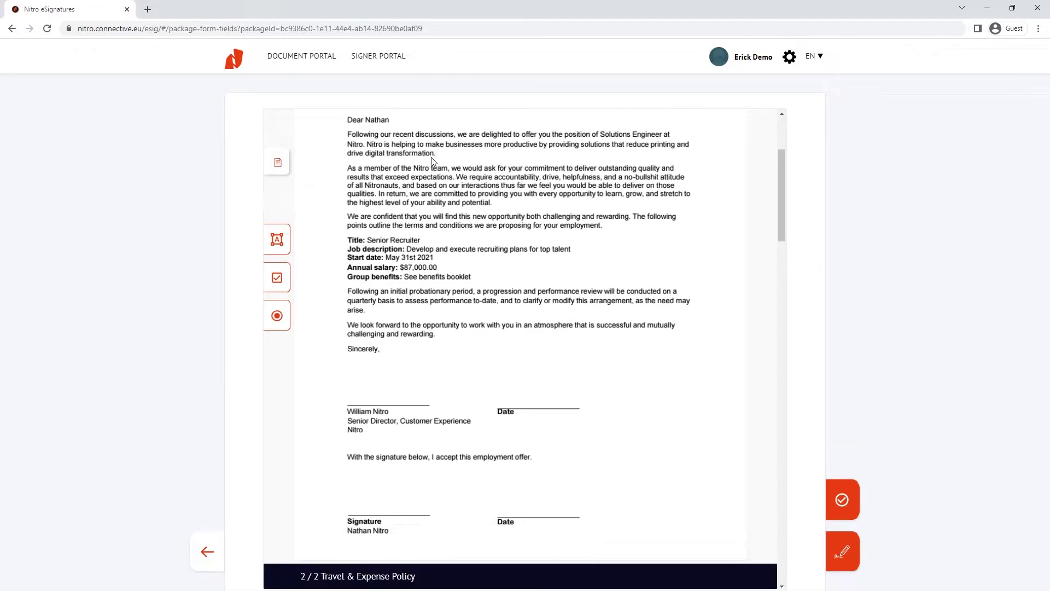
pyautogui.moveTo(278, 245)
pyautogui.mouseDown()
pyautogui.moveTo(496, 357)
pyautogui.moveTo(544, 398)
pyautogui.mouseUp()
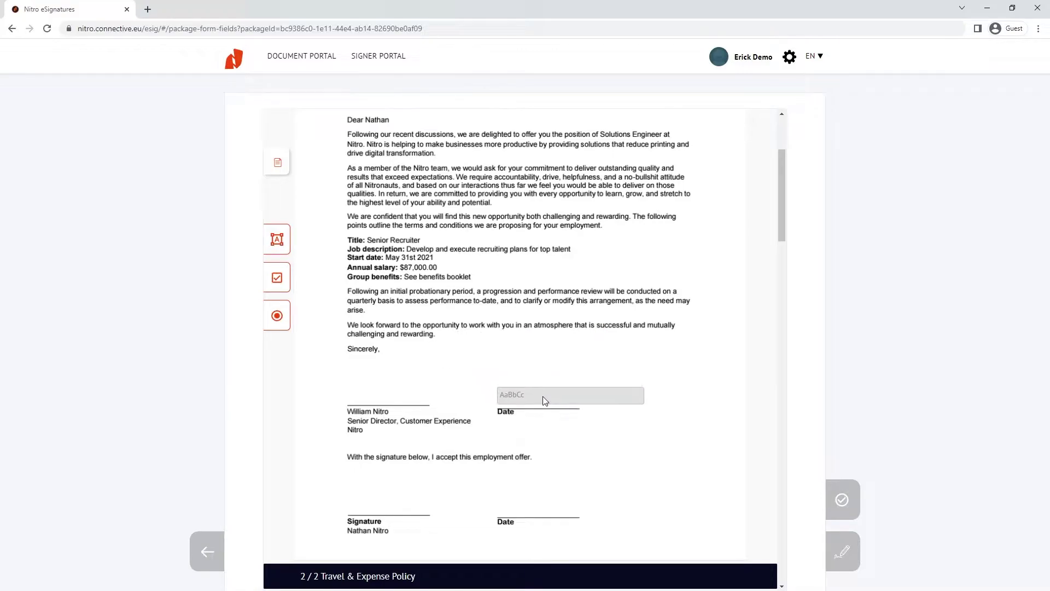
# - Size the Date-line text field, assign the letter's recipient as form filler, and name it Date
pyautogui.moveTo(644, 404); pyautogui.dragTo(581, 413)
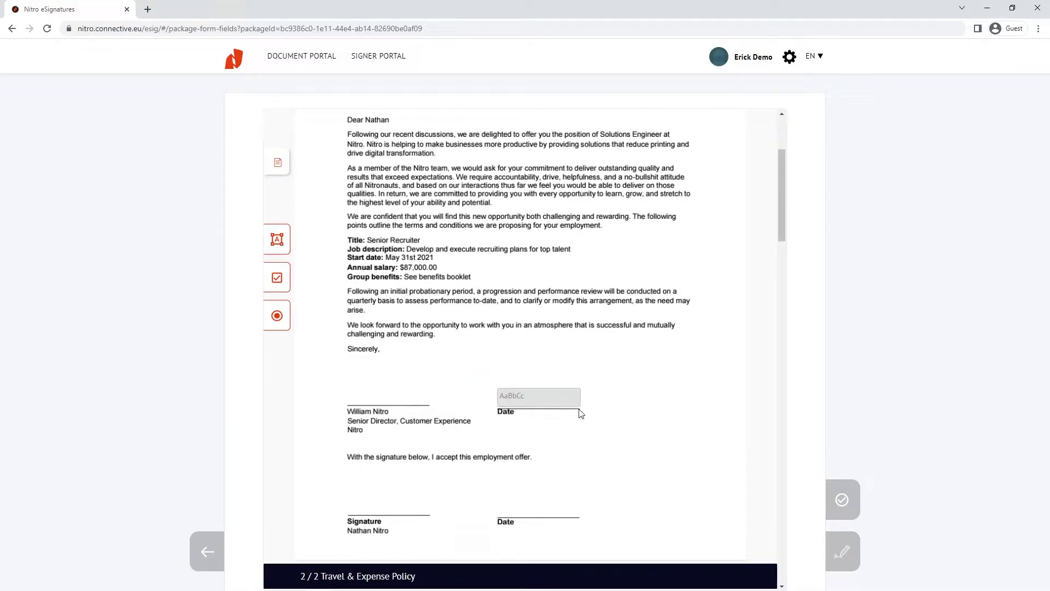
pyautogui.click(549, 403)
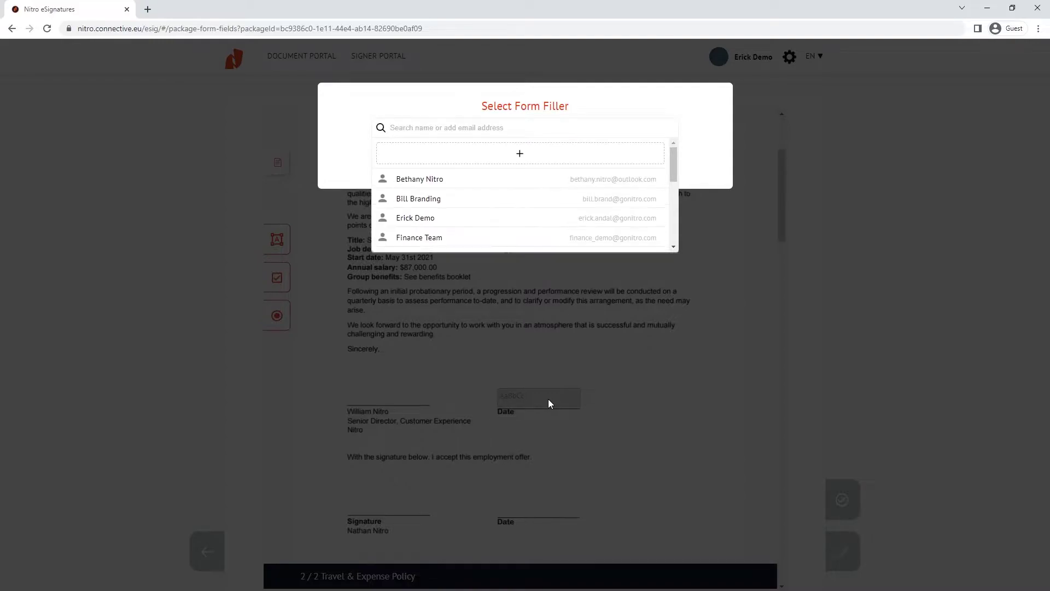
pyautogui.click(525, 154)
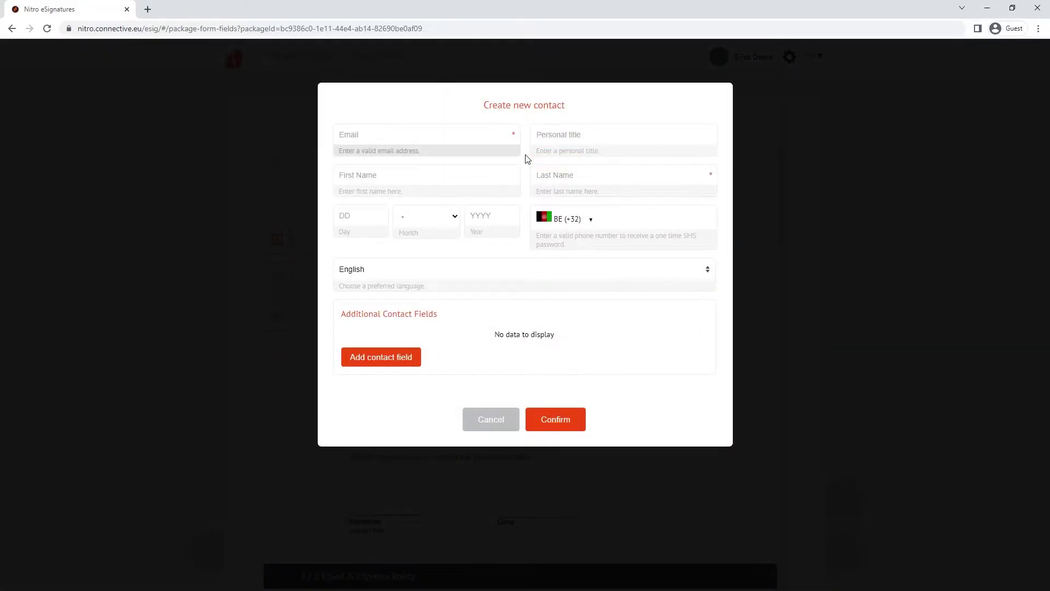
pyautogui.click(471, 413)
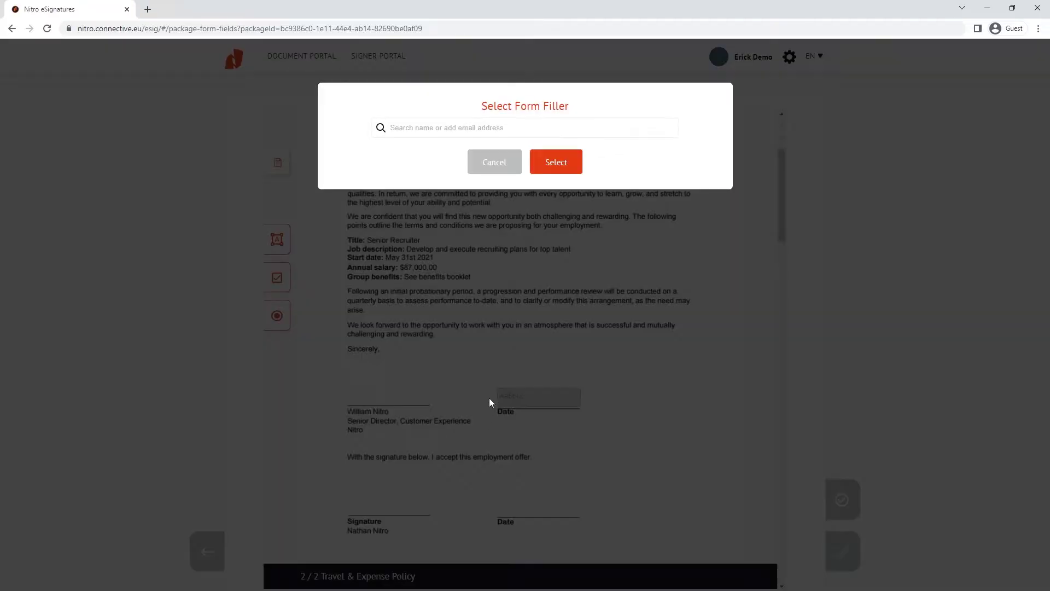
pyautogui.click(485, 128)
pyautogui.scroll(-4, 497, 197)
pyautogui.click(498, 181)
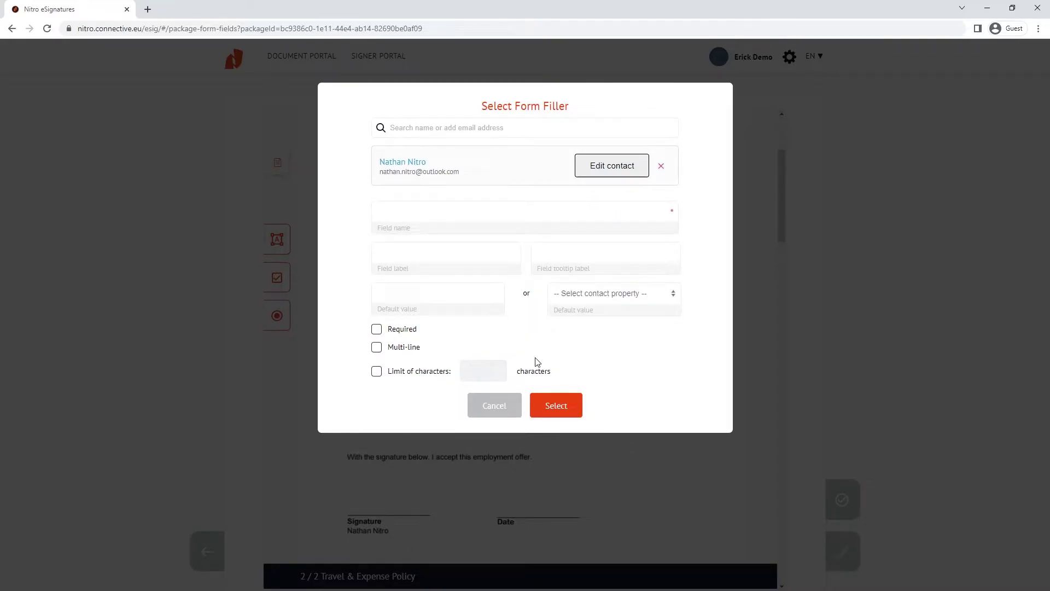
pyautogui.click(555, 215)
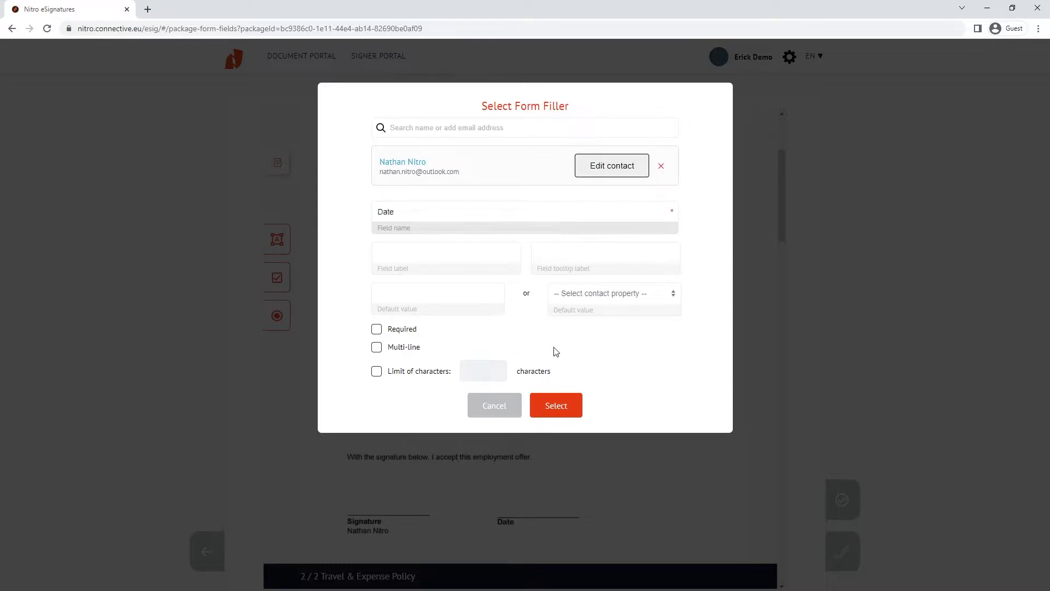
pyautogui.click(555, 407)
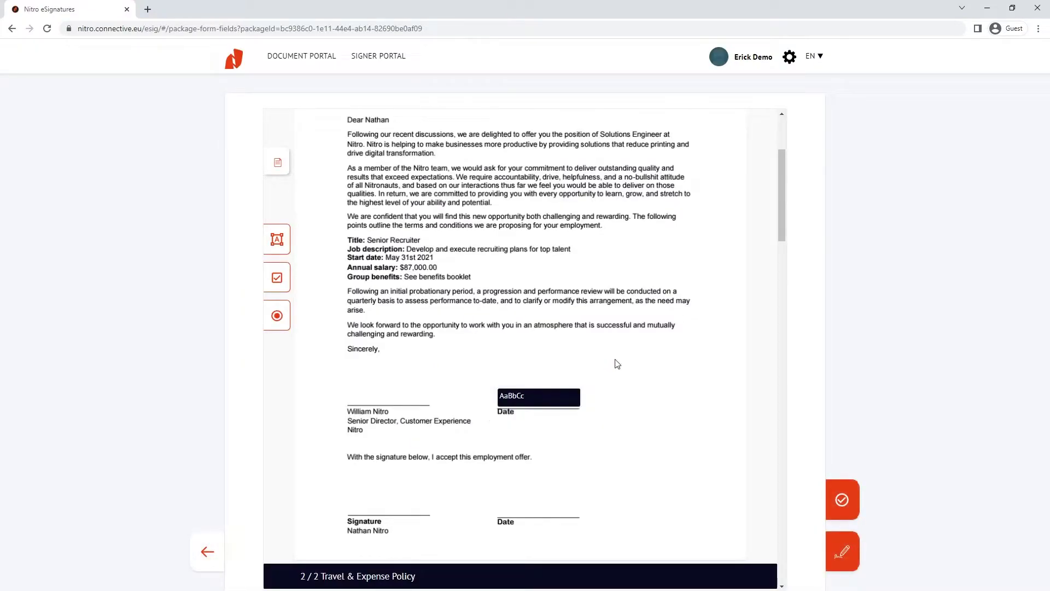
# - Add a recipient text field named Date on the acknowledgement Date line
pyautogui.scroll(-8, 769, 327)
pyautogui.scroll(-10, 769, 327)
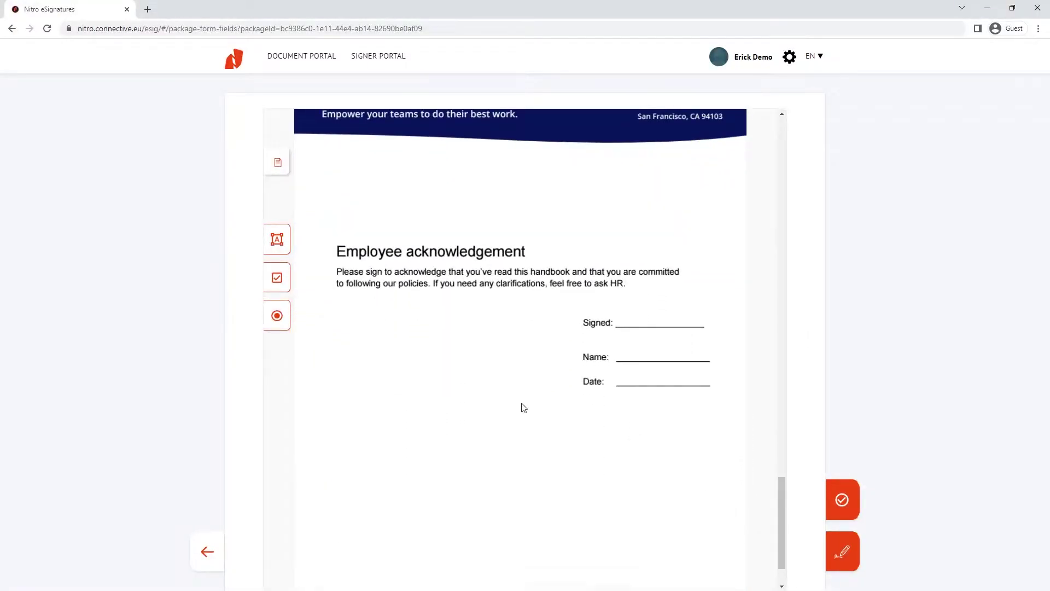
pyautogui.moveTo(277, 239); pyautogui.dragTo(655, 379)
pyautogui.click(652, 379)
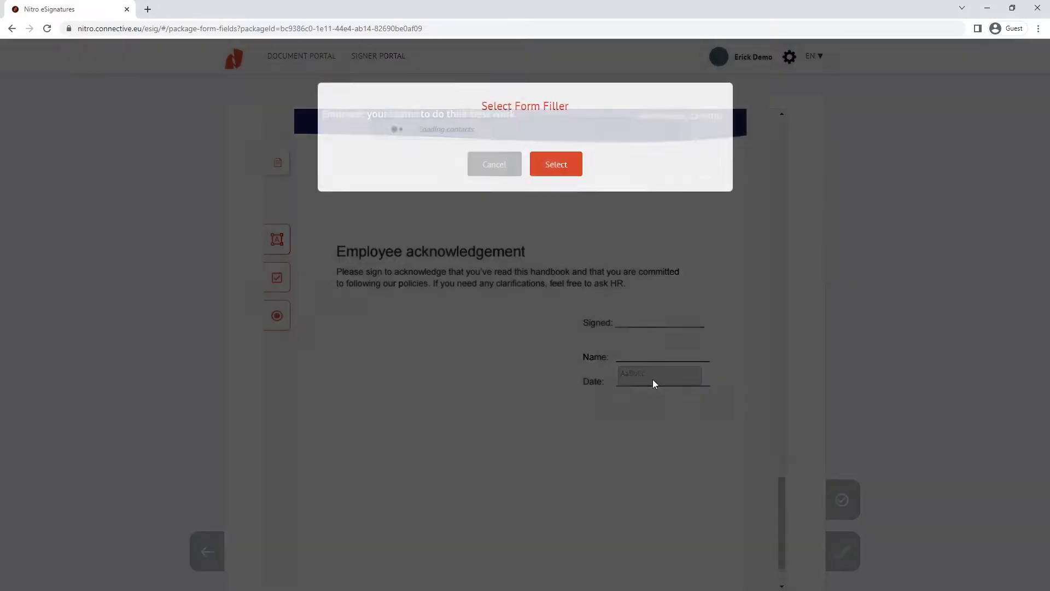
pyautogui.scroll(-3, 448, 211)
pyautogui.scroll(2, 437, 186)
pyautogui.click(434, 176)
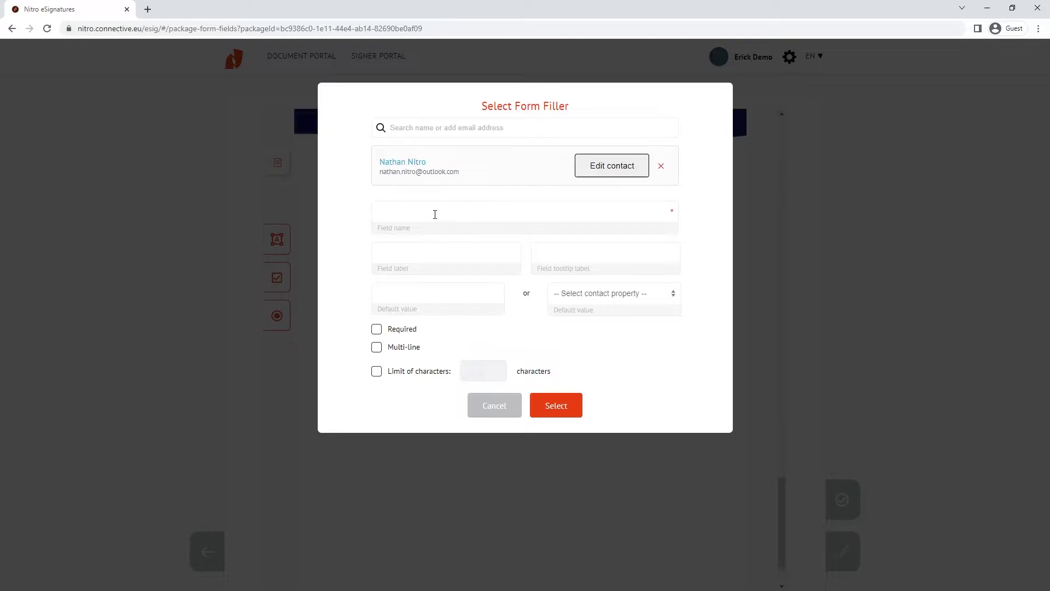
pyautogui.click(435, 214)
pyautogui.write('Date')
pyautogui.click(555, 405)
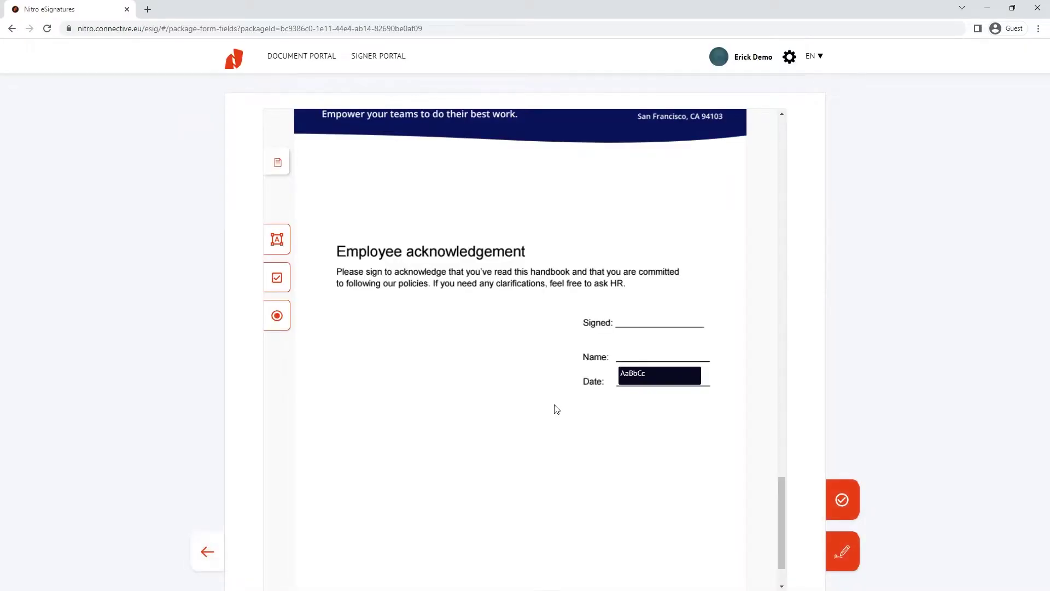
# - Add a recipient text field named Name on the acknowledgement Name line and proceed to signing fields
pyautogui.moveTo(278, 240); pyautogui.dragTo(653, 357)
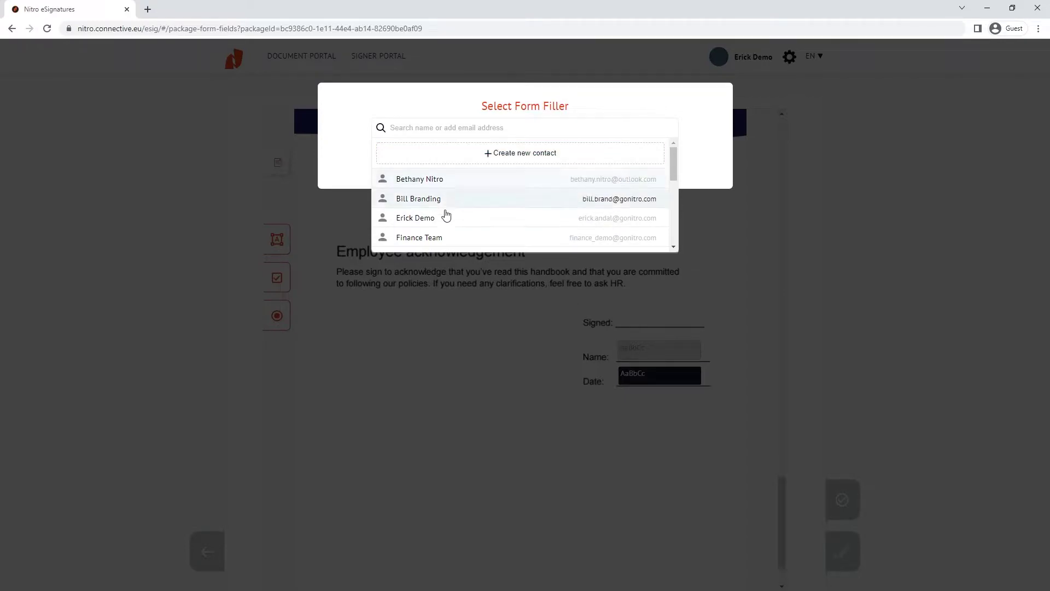
pyautogui.scroll(-3, 445, 216)
pyautogui.click(437, 225)
pyautogui.click(405, 214)
pyautogui.write('Name')
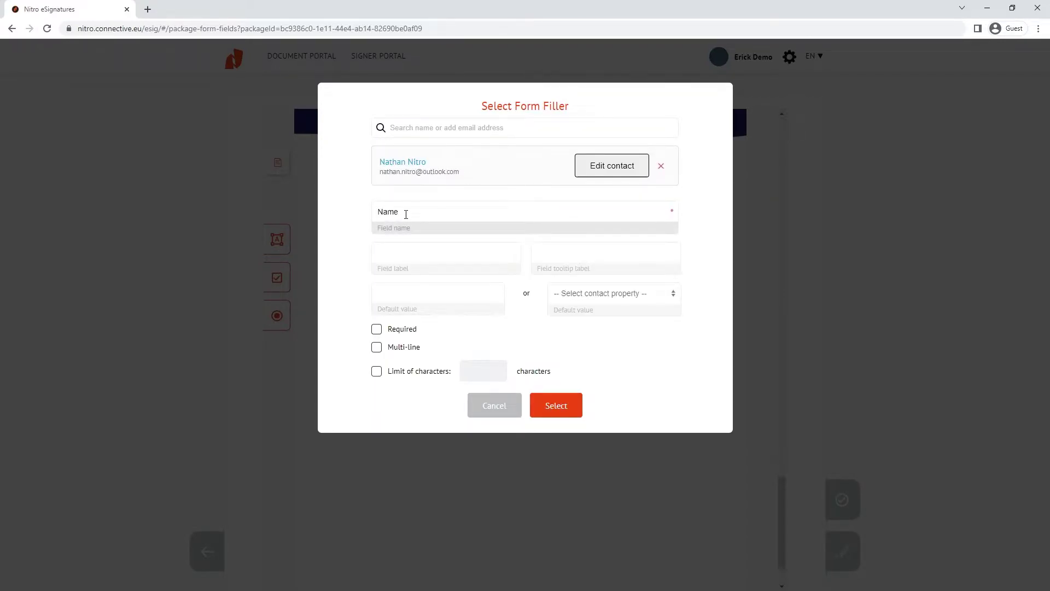
pyautogui.click(551, 404)
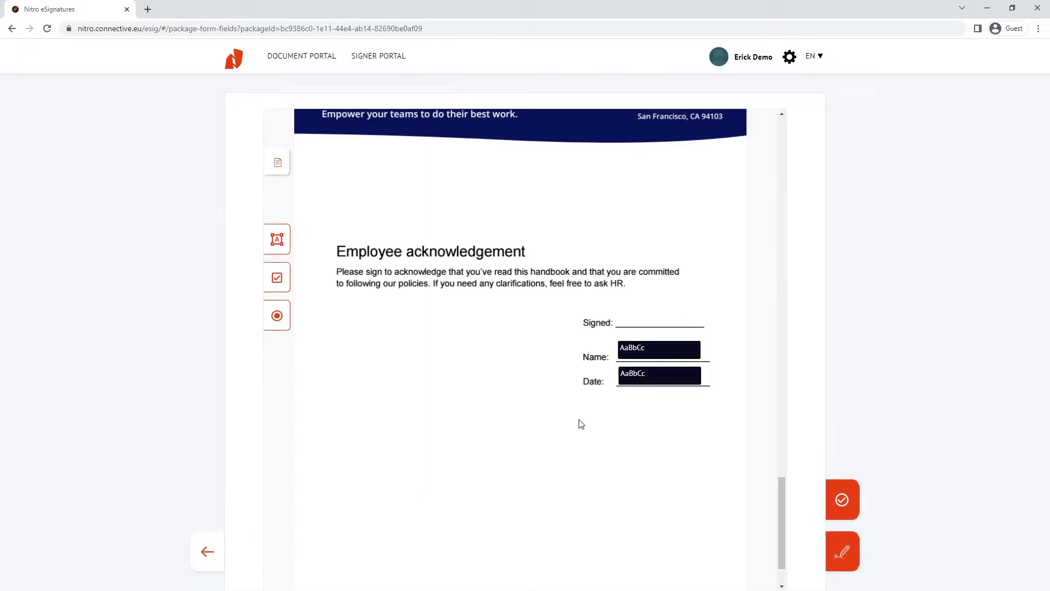
pyautogui.click(844, 563)
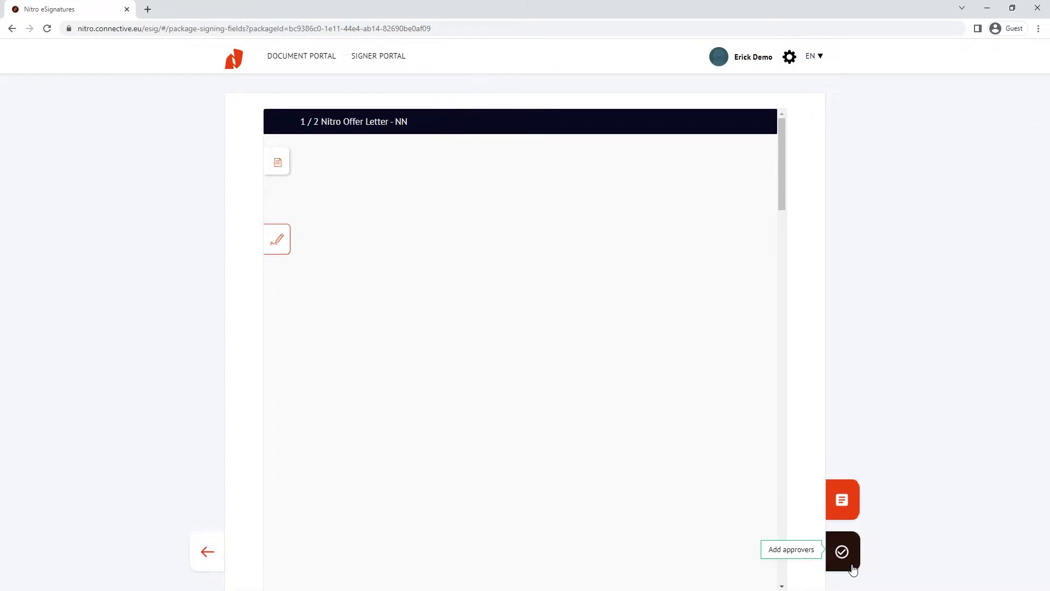
# - Place a signature field above the sender's signature line and assign the offer recipient as signer
pyautogui.scroll(-2, 393, 264)
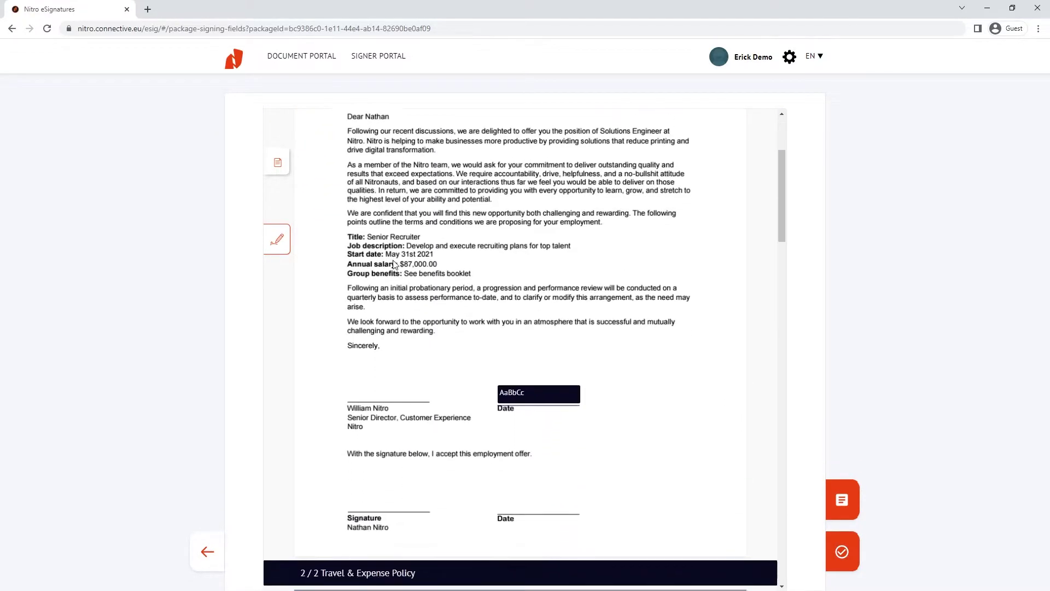
pyautogui.scroll(-3, 393, 264)
pyautogui.moveTo(277, 239); pyautogui.dragTo(520, 347)
pyautogui.moveTo(581, 382)
pyautogui.mouseDown()
pyautogui.moveTo(418, 276)
pyautogui.moveTo(395, 223)
pyautogui.mouseUp()
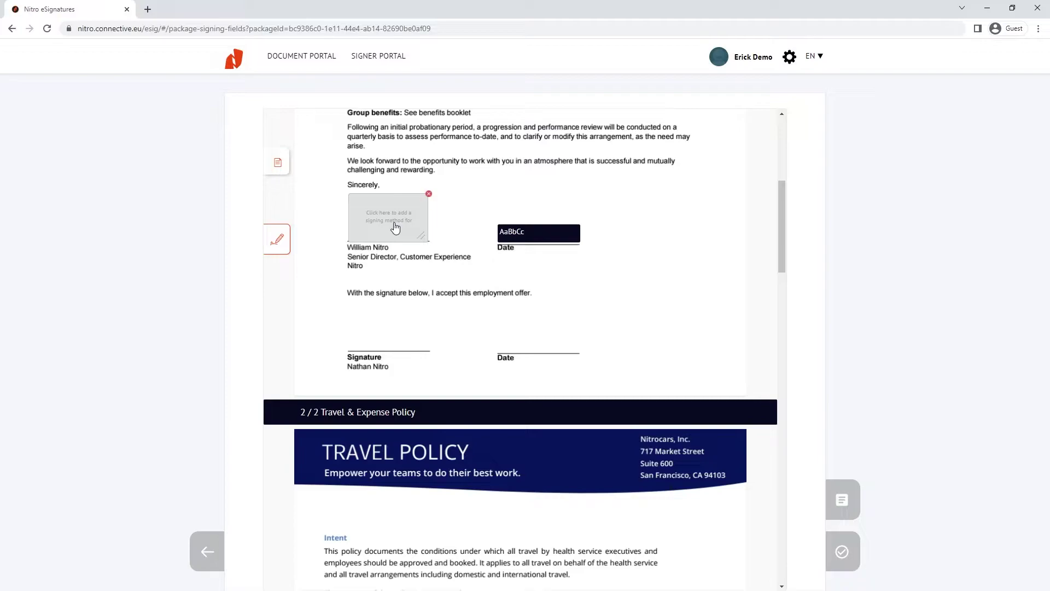
pyautogui.click(395, 227)
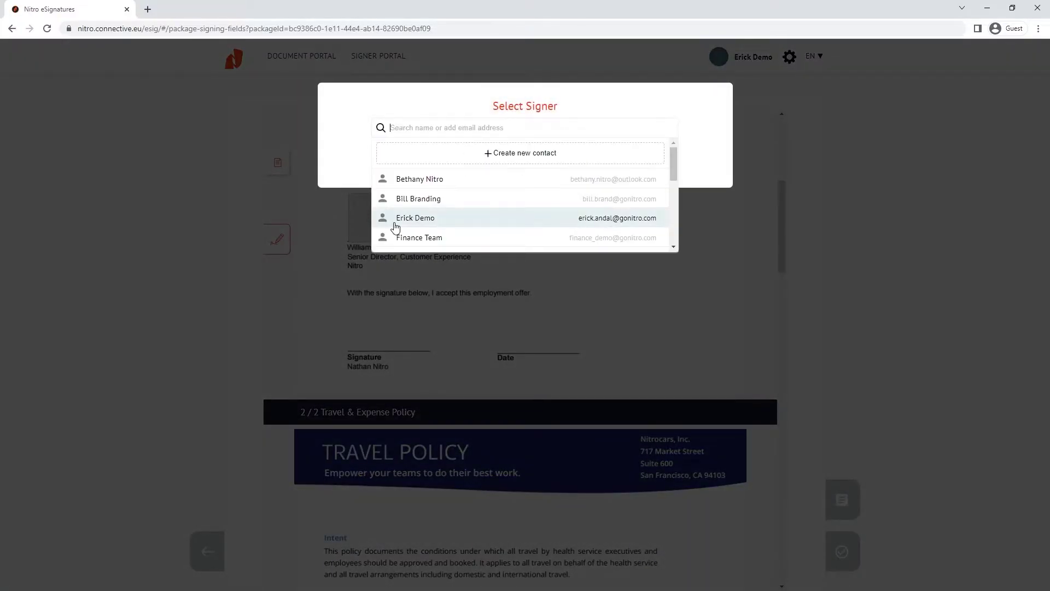
pyautogui.scroll(-5, 485, 218)
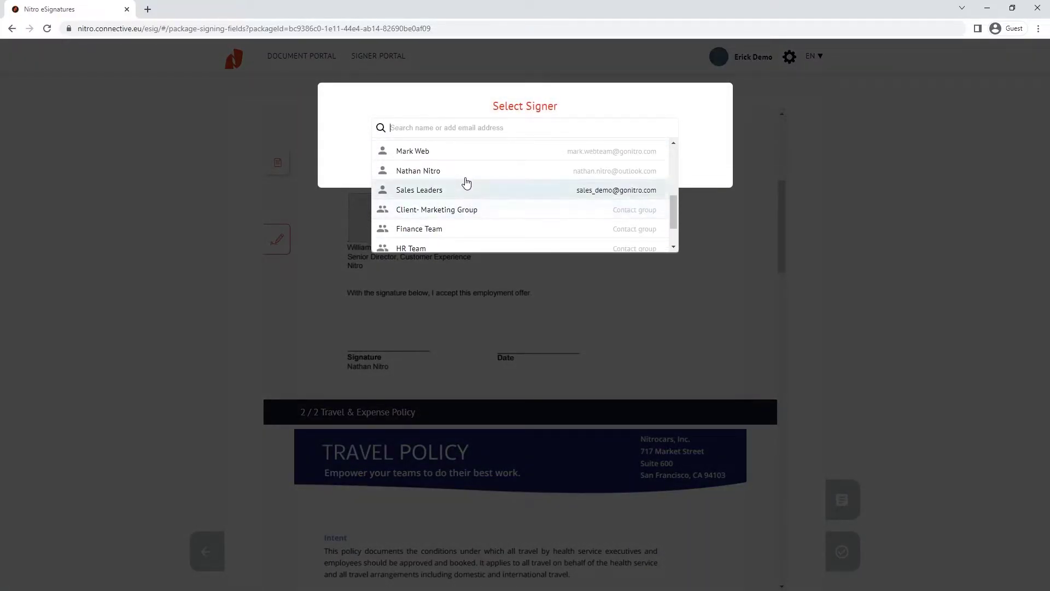
pyautogui.click(465, 174)
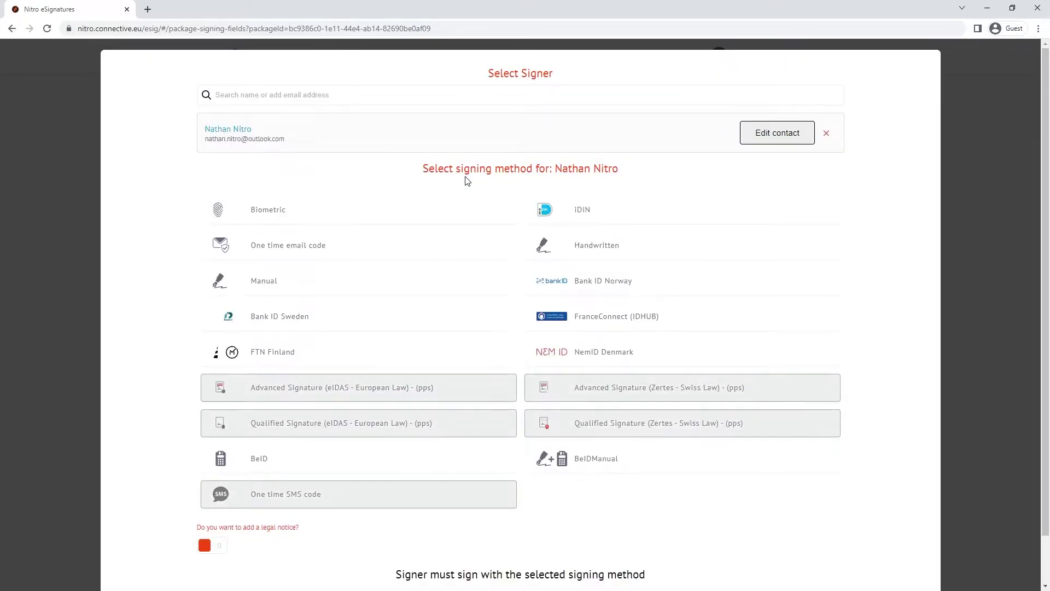
# - Allow handwritten, manual and one-time email code signing with a Read and approved legal notice
pyautogui.click(545, 245)
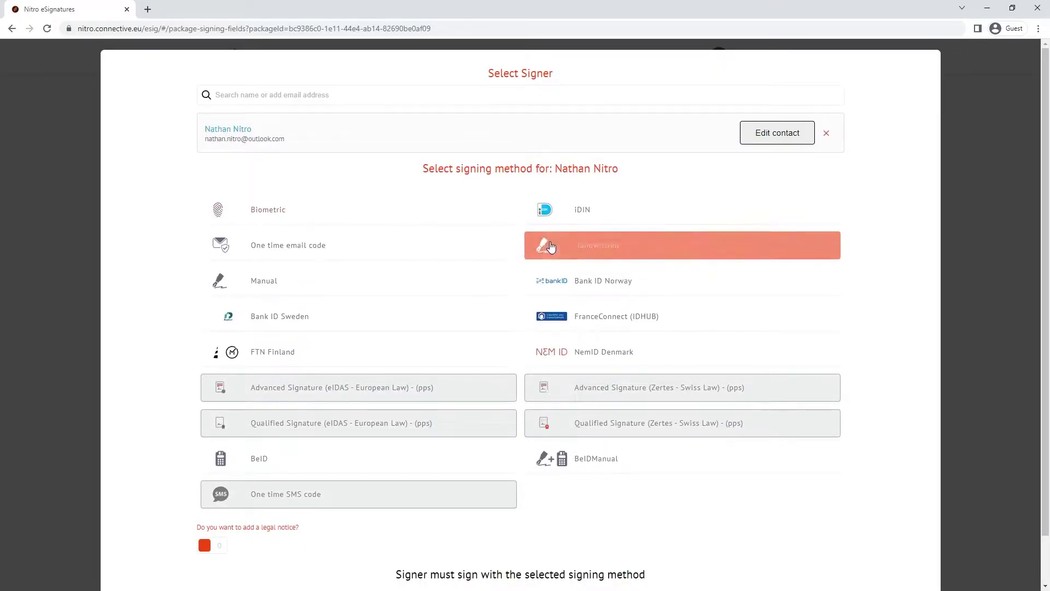
pyautogui.click(398, 283)
pyautogui.click(375, 244)
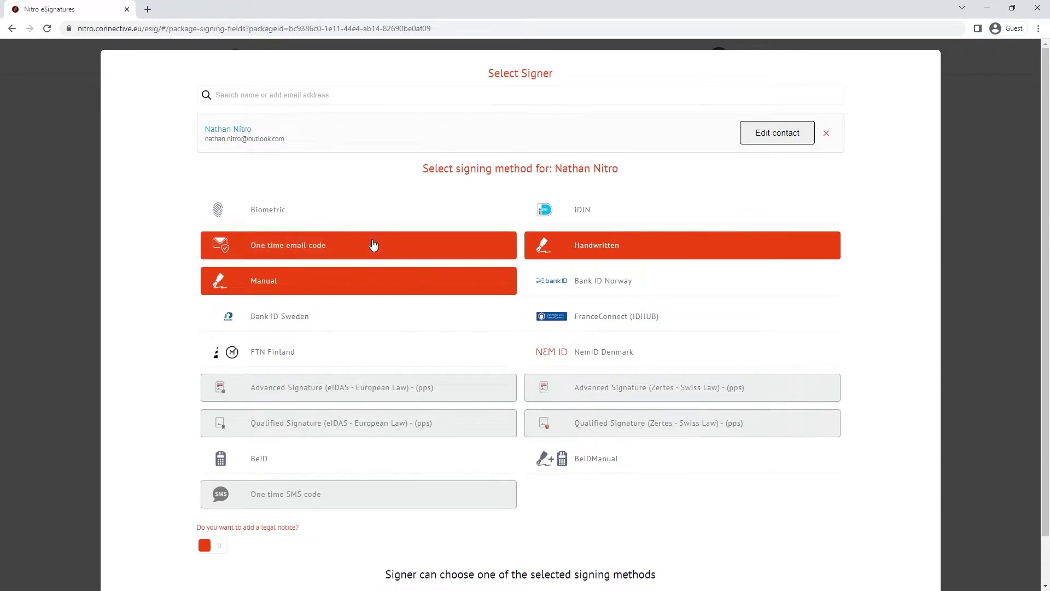
pyautogui.scroll(-1, 373, 245)
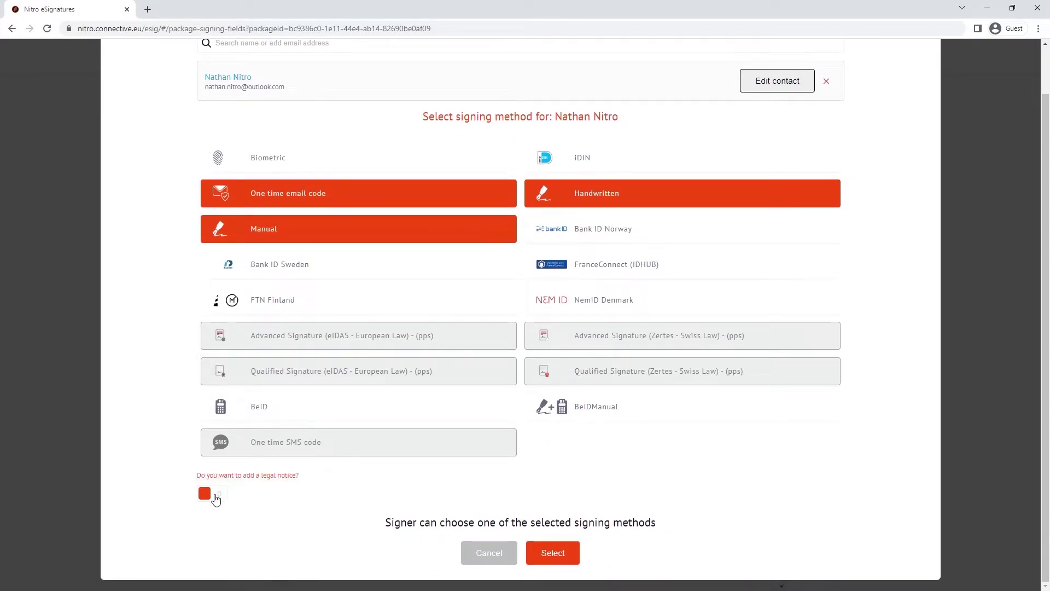
pyautogui.click(215, 497)
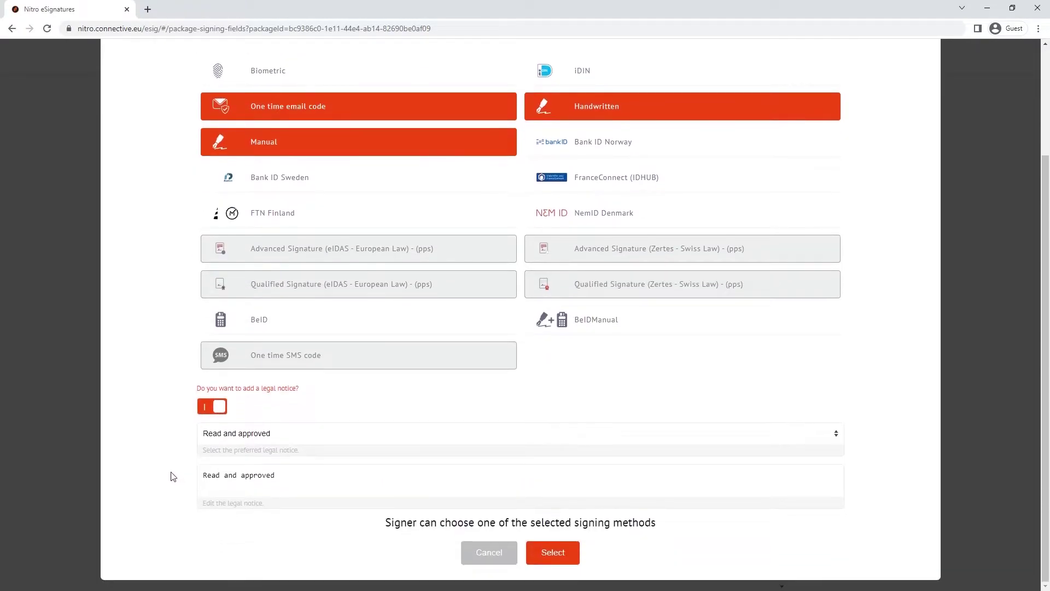
pyautogui.click(835, 435)
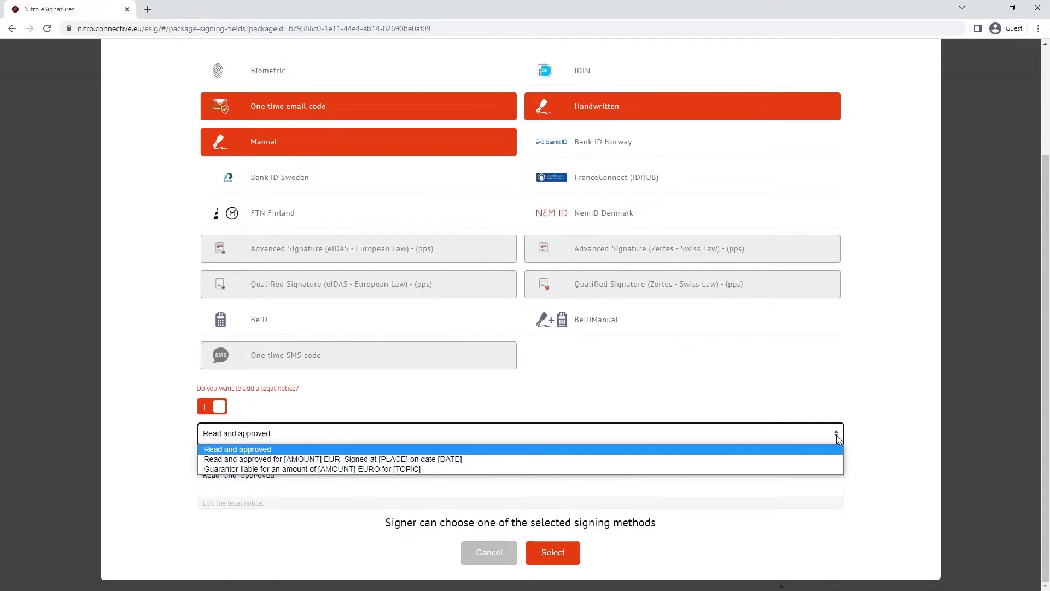
pyautogui.click(837, 438)
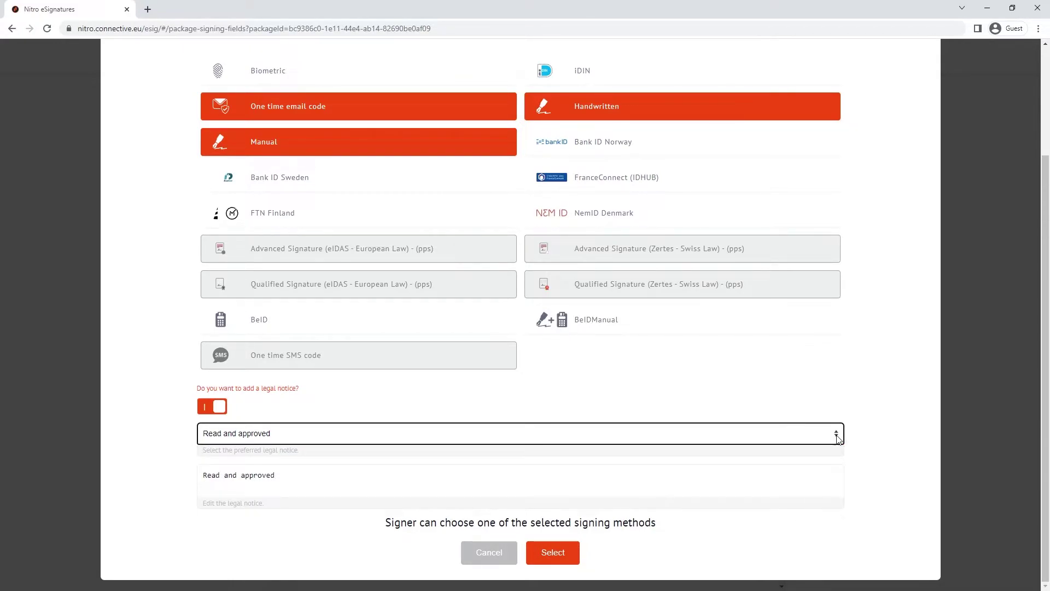
pyautogui.click(553, 552)
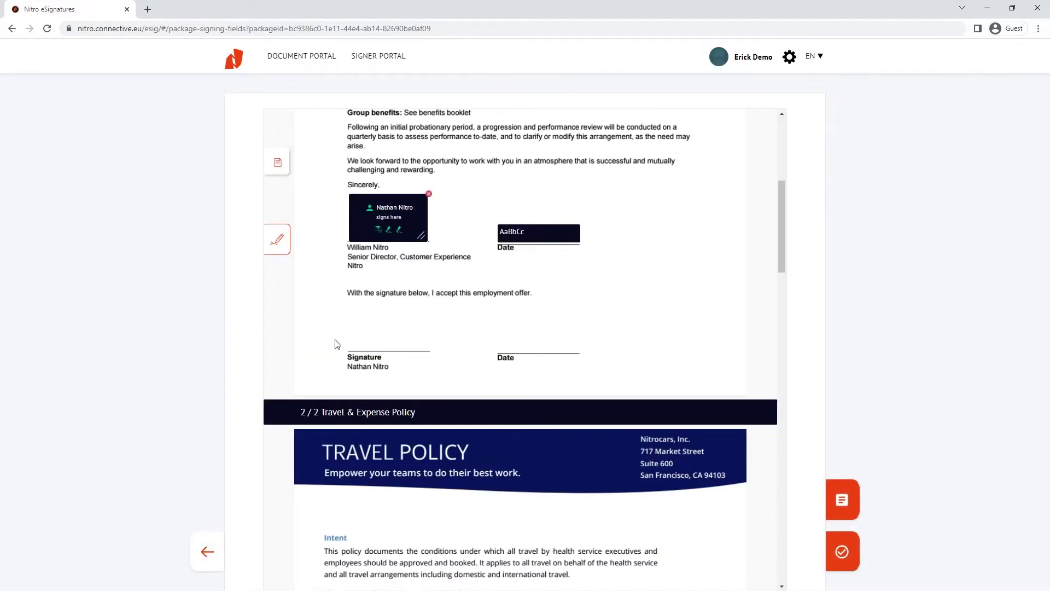
# - Place a signature field above the acceptance Signature line for the account holder, allowing handwritten, email-code or manual signing
pyautogui.moveTo(280, 244)
pyautogui.mouseDown()
pyautogui.moveTo(522, 329)
pyautogui.moveTo(386, 327)
pyautogui.mouseUp()
pyautogui.click(386, 327)
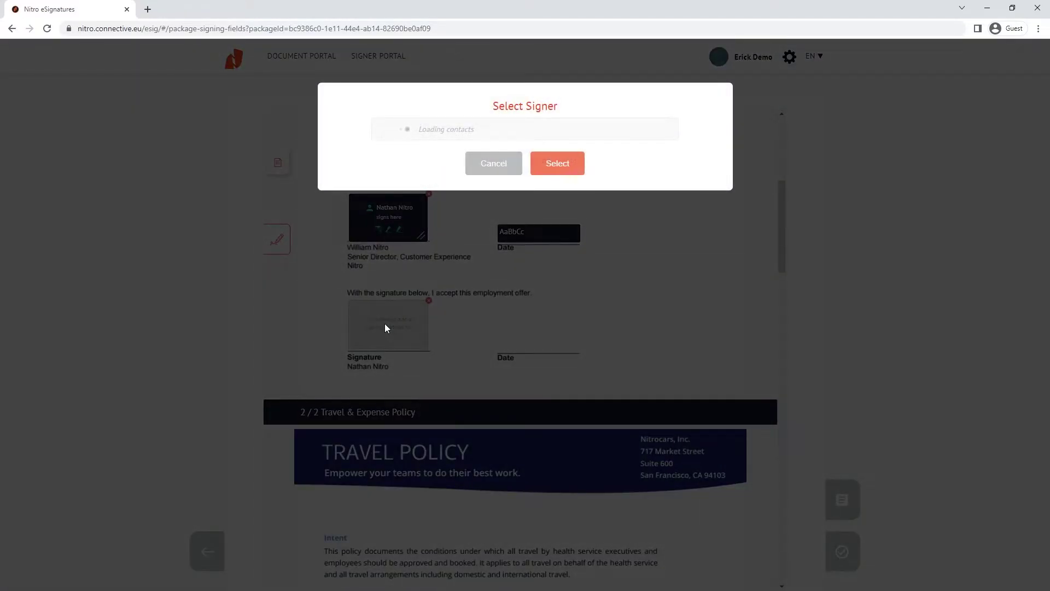
pyautogui.click(488, 218)
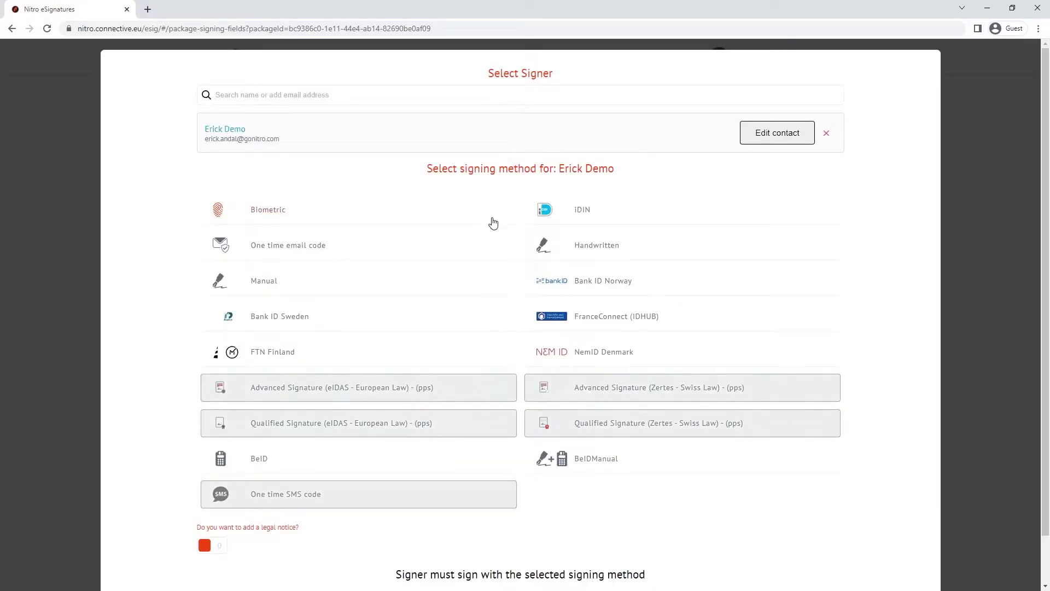
pyautogui.click(545, 253)
pyautogui.click(399, 252)
pyautogui.click(363, 288)
pyautogui.scroll(-1, 437, 312)
# - Confirm the account holder's field, then add a recipient signature field beside Signed on the Employee acknowledgement page
pyautogui.click(553, 552)
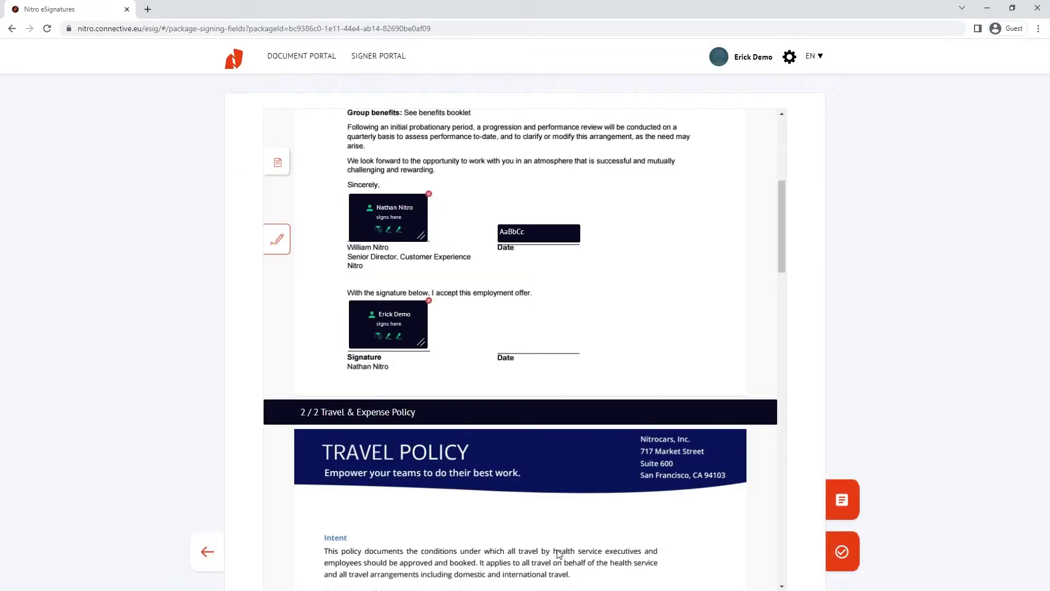
pyautogui.scroll(-20, 557, 554)
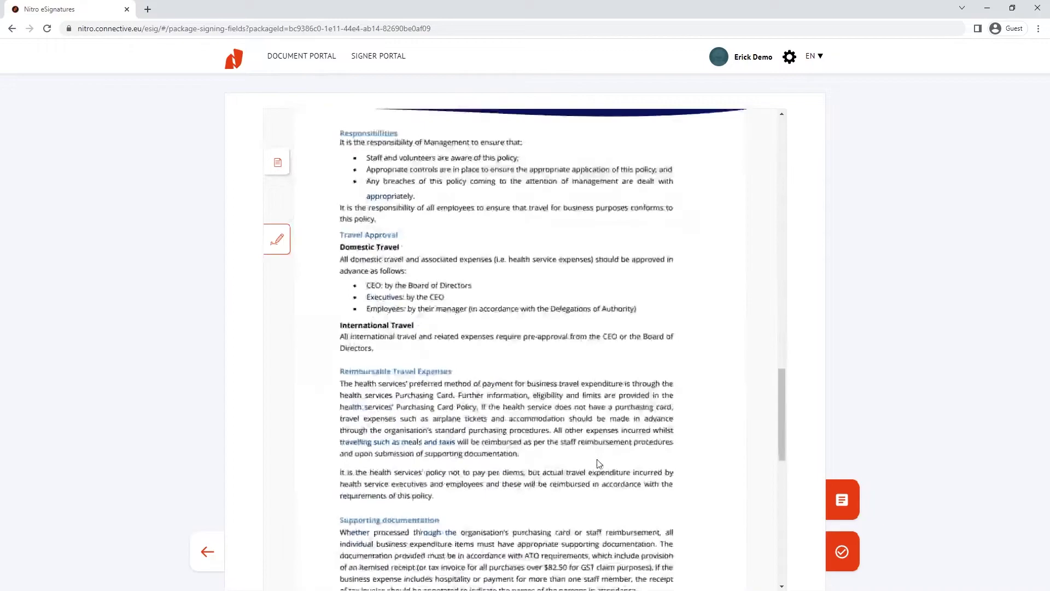
pyautogui.scroll(-2, 600, 464)
pyautogui.moveTo(277, 239)
pyautogui.mouseDown()
pyautogui.moveTo(452, 307)
pyautogui.moveTo(565, 307)
pyautogui.moveTo(667, 255)
pyautogui.mouseUp()
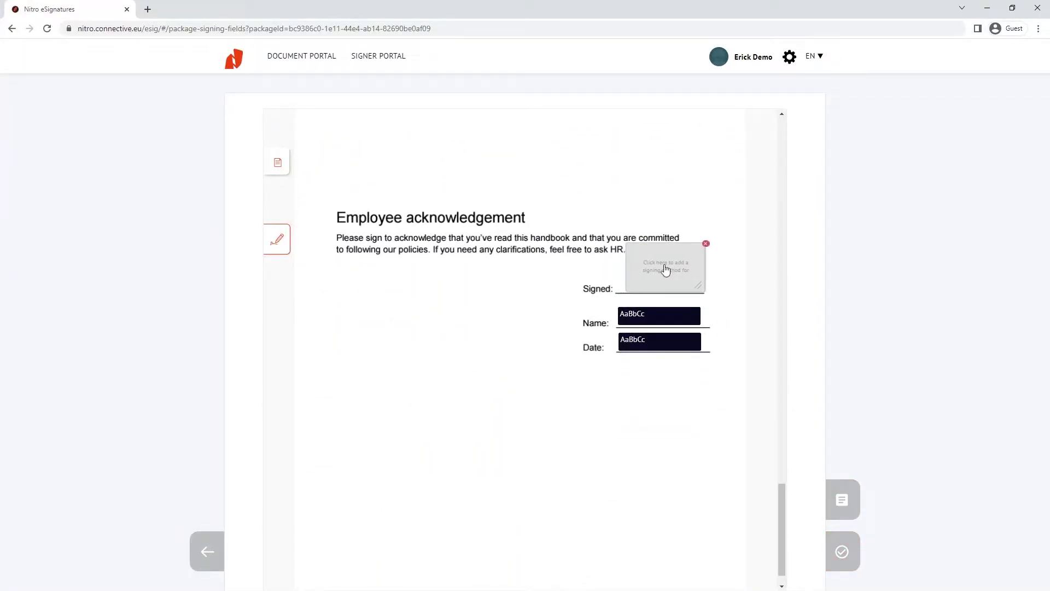
pyautogui.click(665, 268)
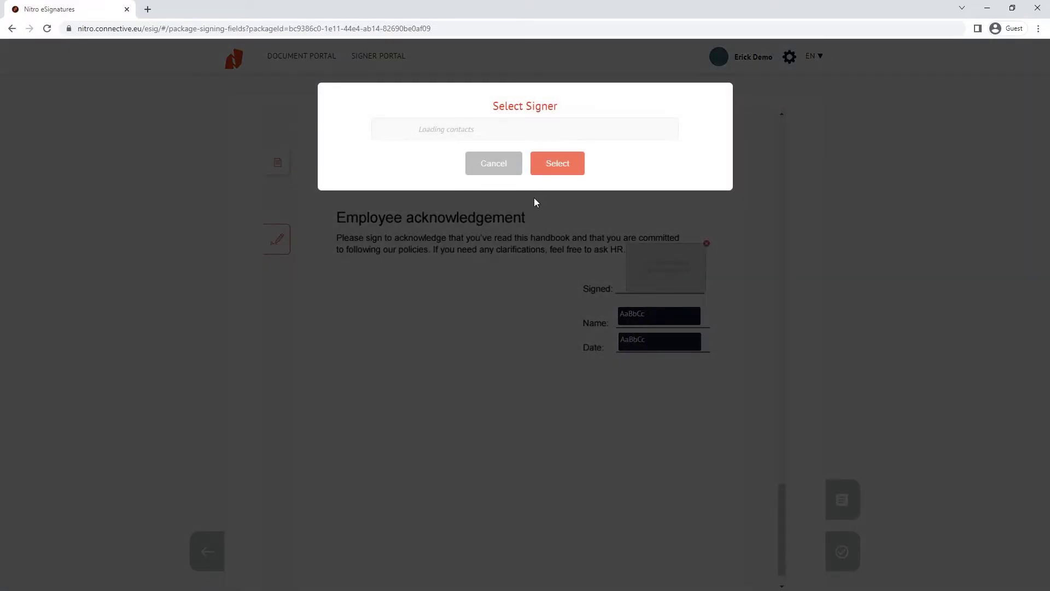
pyautogui.scroll(-5, 519, 206)
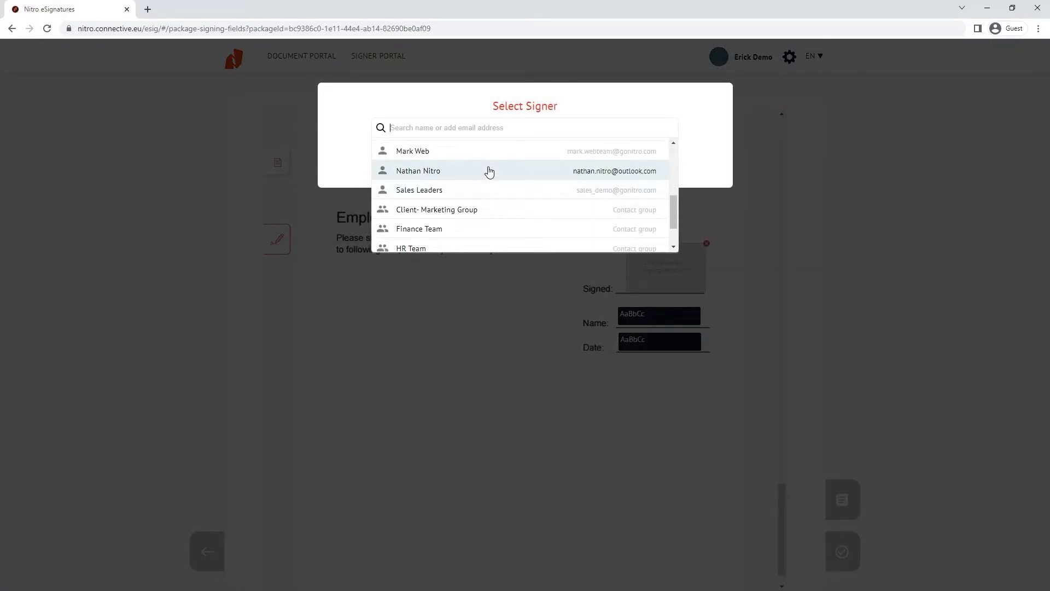
pyautogui.click(488, 169)
pyautogui.scroll(-3, 399, 422)
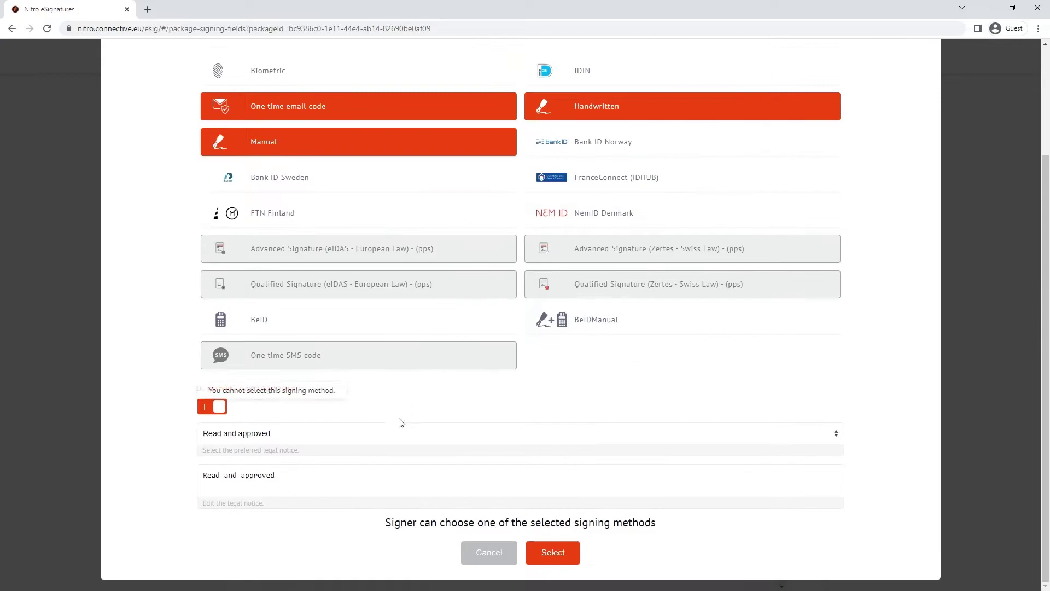
pyautogui.click(552, 552)
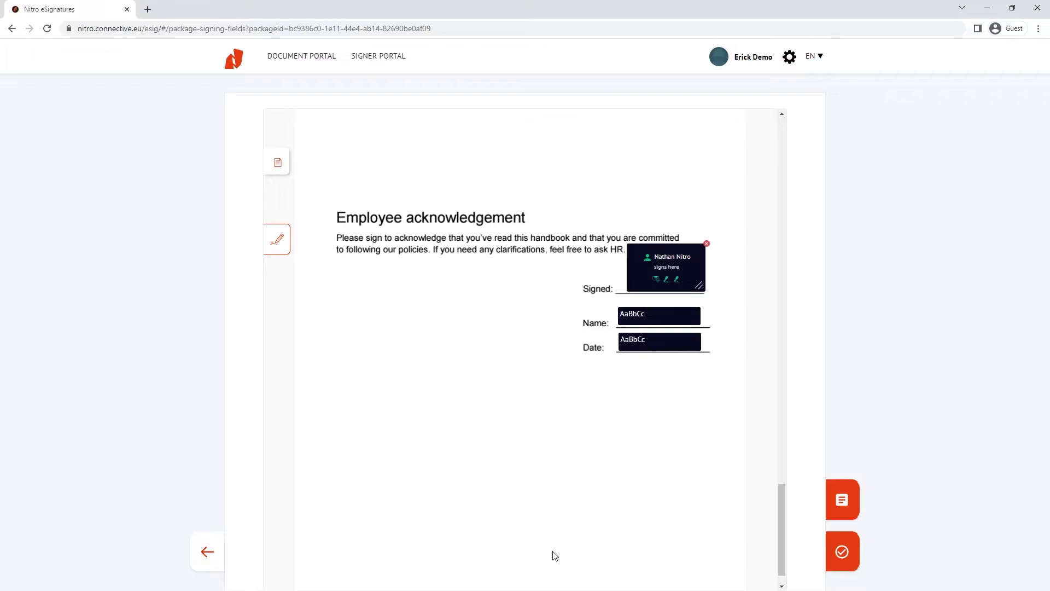
# - Save the signing fields and drag the account holder's signer row into a new Step 3
pyautogui.click(207, 553)
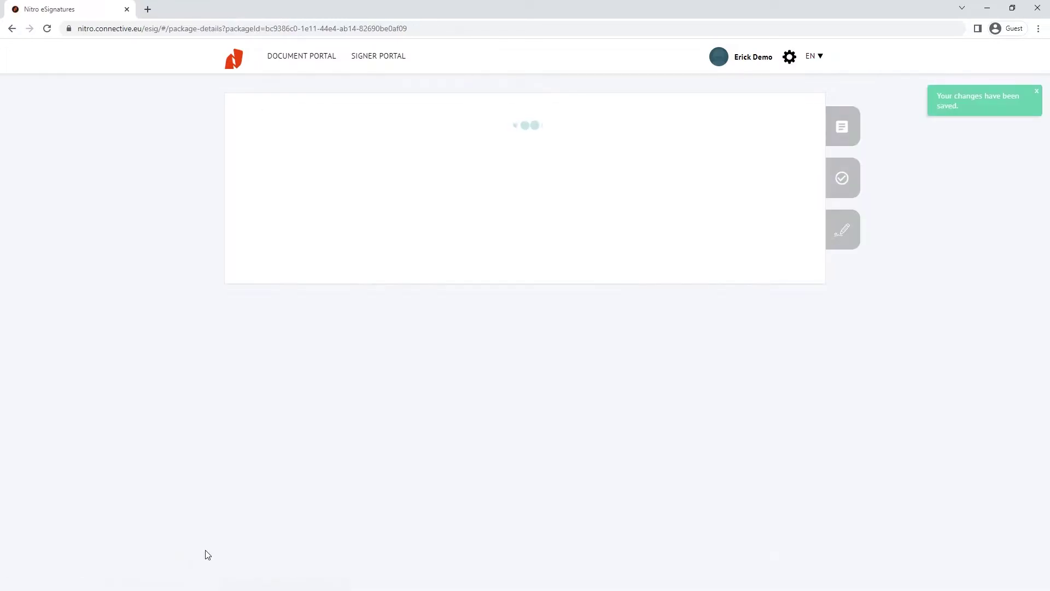
pyautogui.scroll(-6, 284, 290)
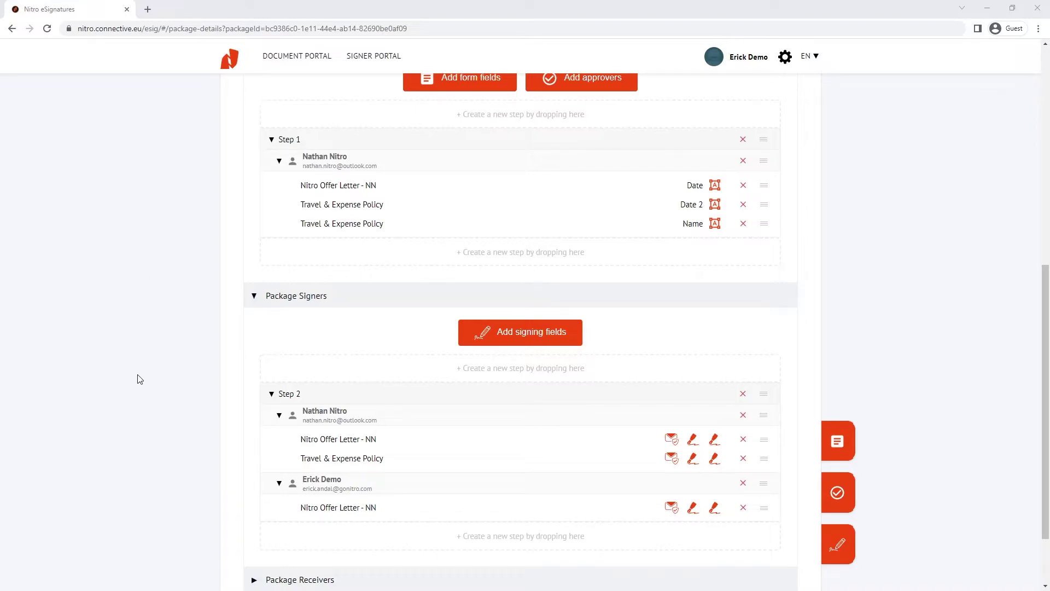
pyautogui.moveTo(292, 485); pyautogui.dragTo(291, 539)
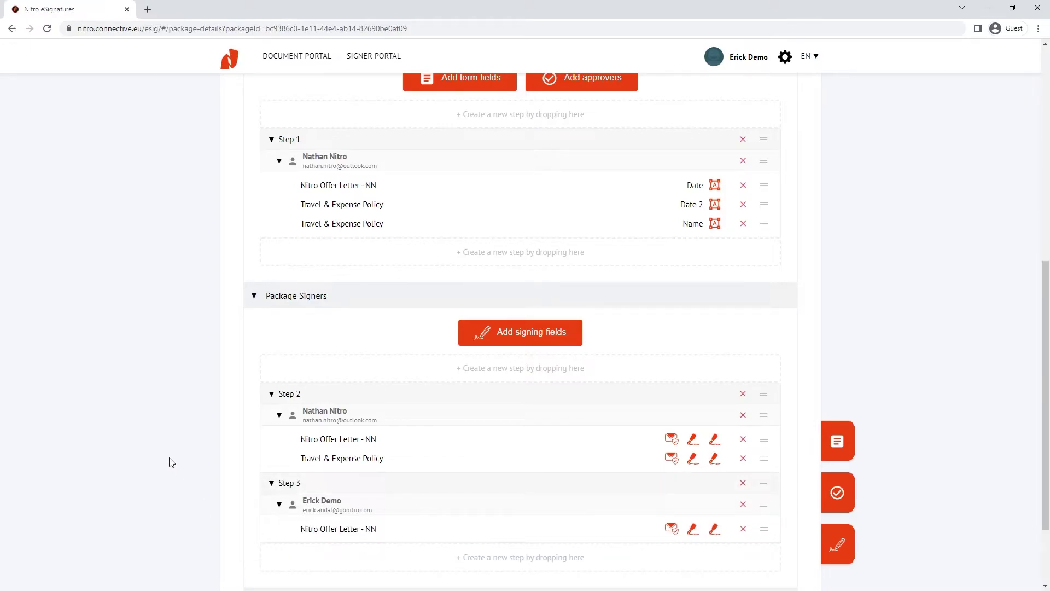
pyautogui.scroll(-2, 171, 462)
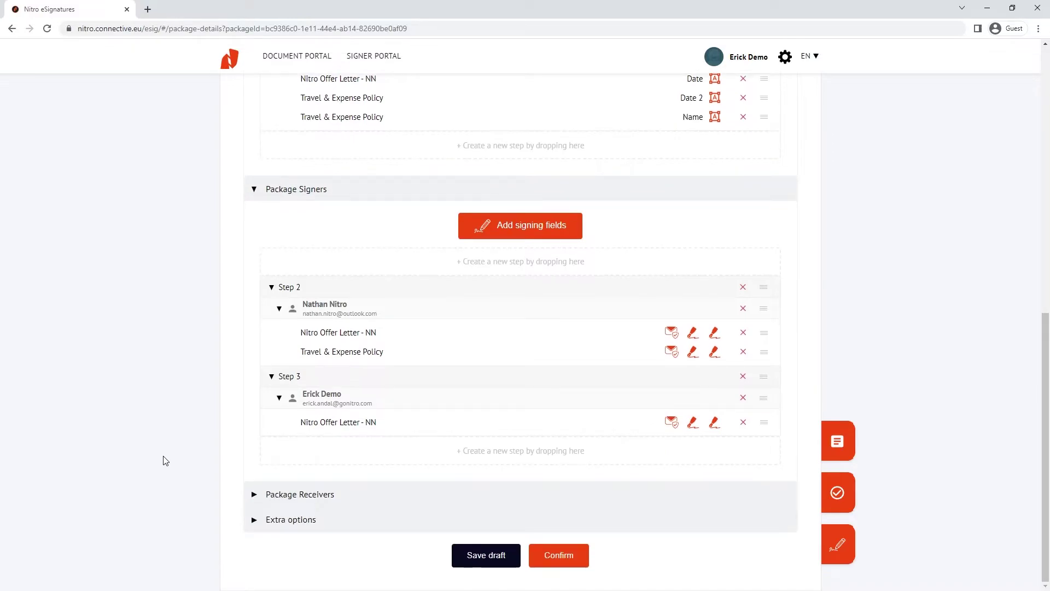
# - Add Finance Team as a package receiver
pyautogui.click(254, 498)
pyautogui.scroll(-1, 206, 494)
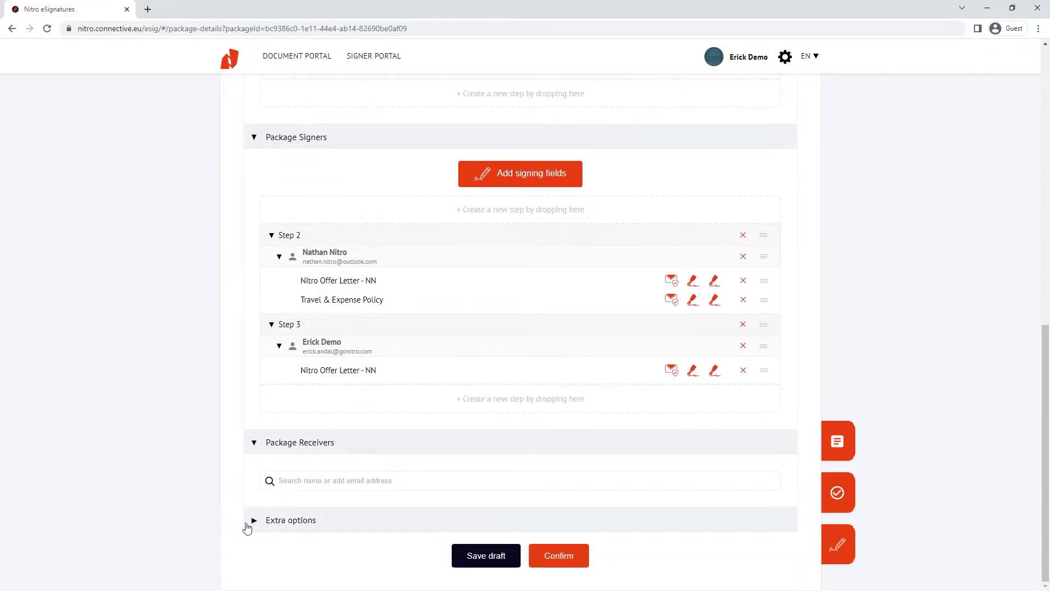
pyautogui.click(306, 482)
pyautogui.scroll(-2, 398, 528)
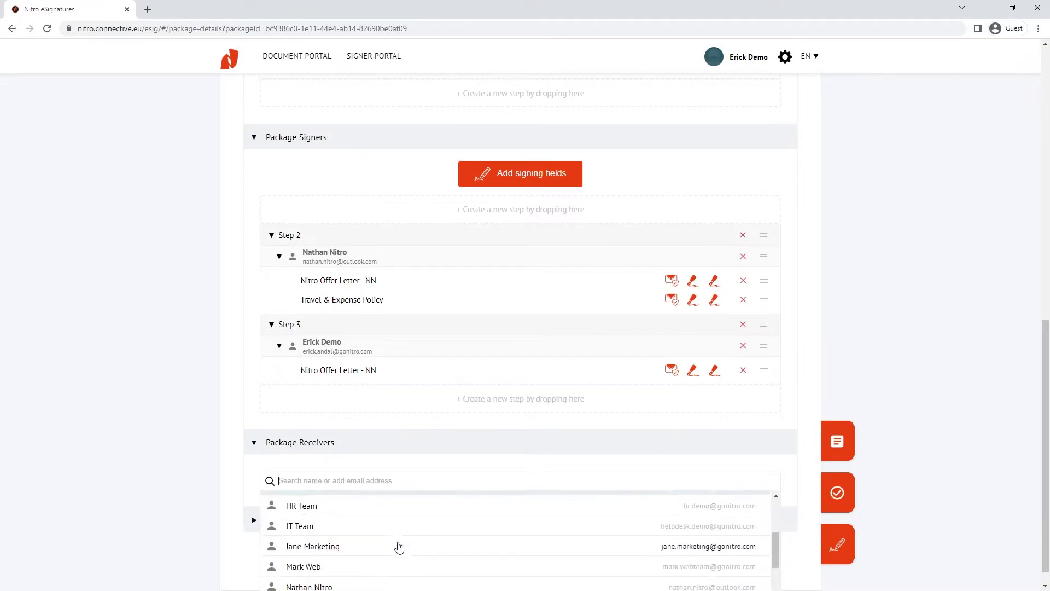
pyautogui.scroll(2, 366, 530)
pyautogui.click(351, 539)
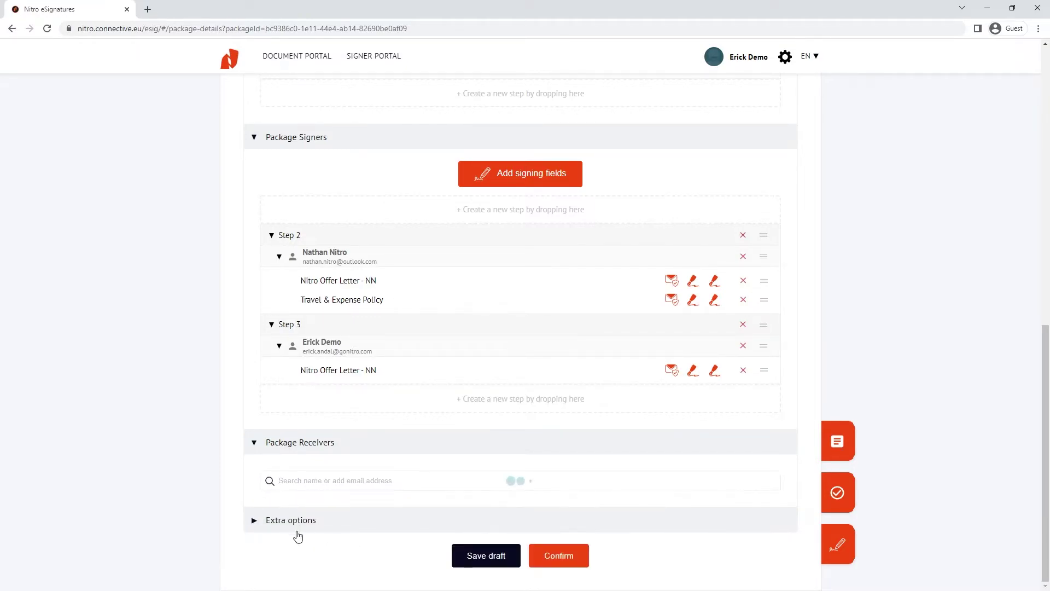
pyautogui.click(256, 526)
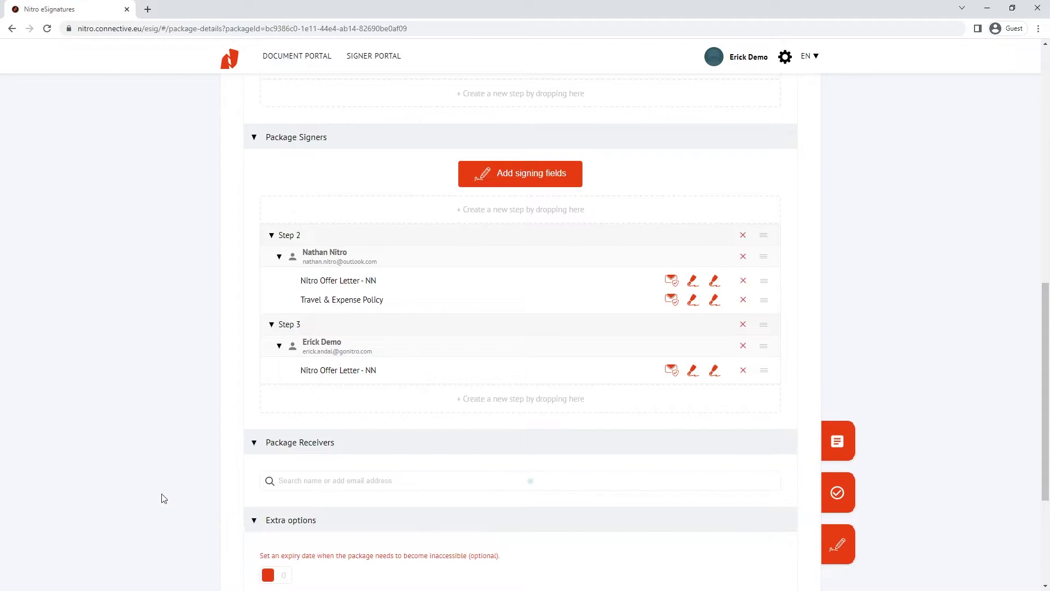
# - Set the package to expire on 28/03/2022 at 16:15 and confirm sending it
pyautogui.scroll(-4, 159, 497)
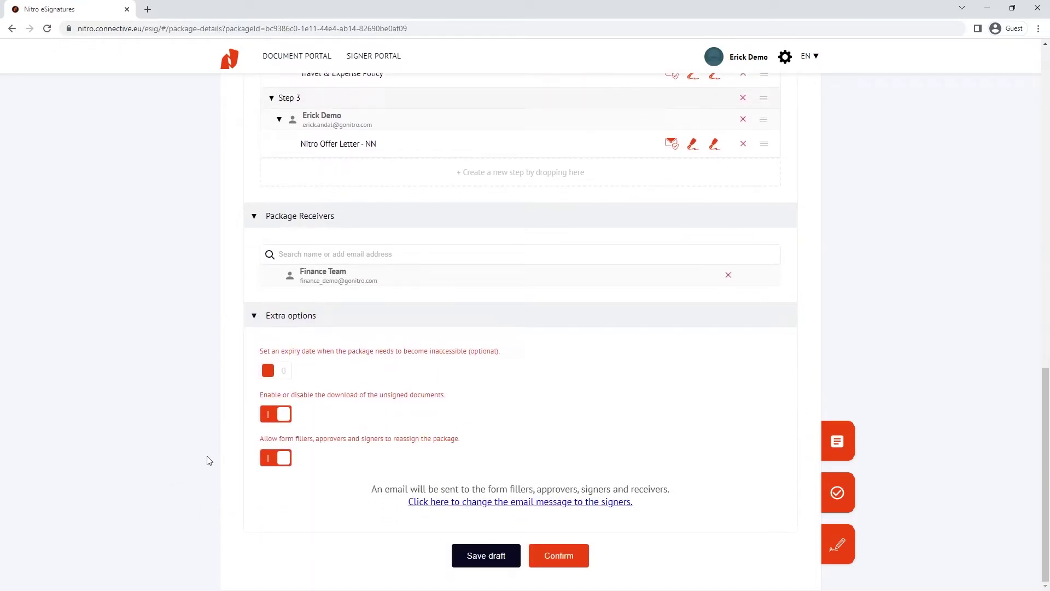
pyautogui.click(278, 372)
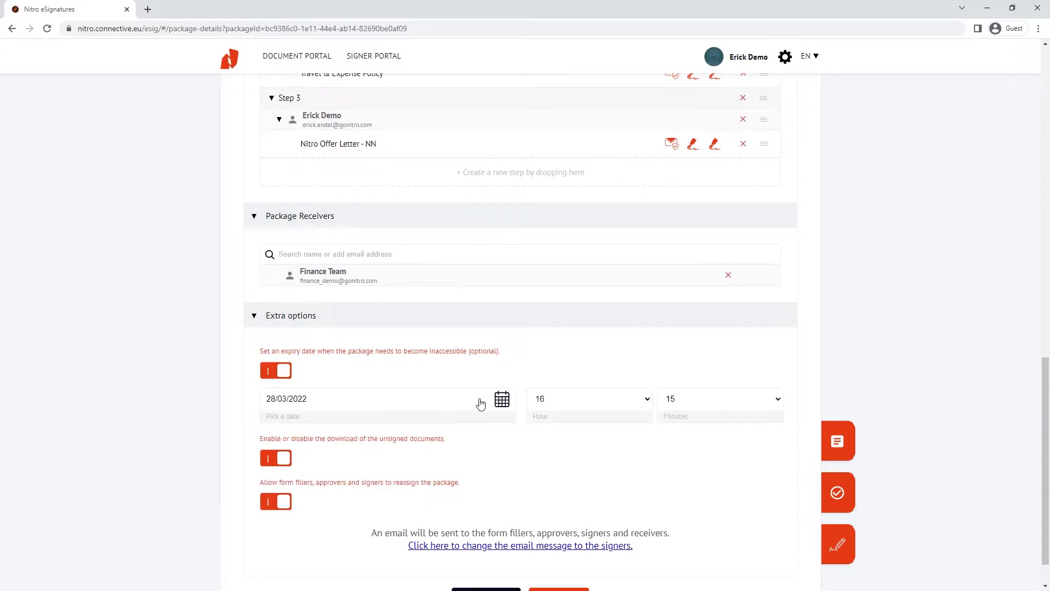
pyautogui.scroll(-1, 529, 474)
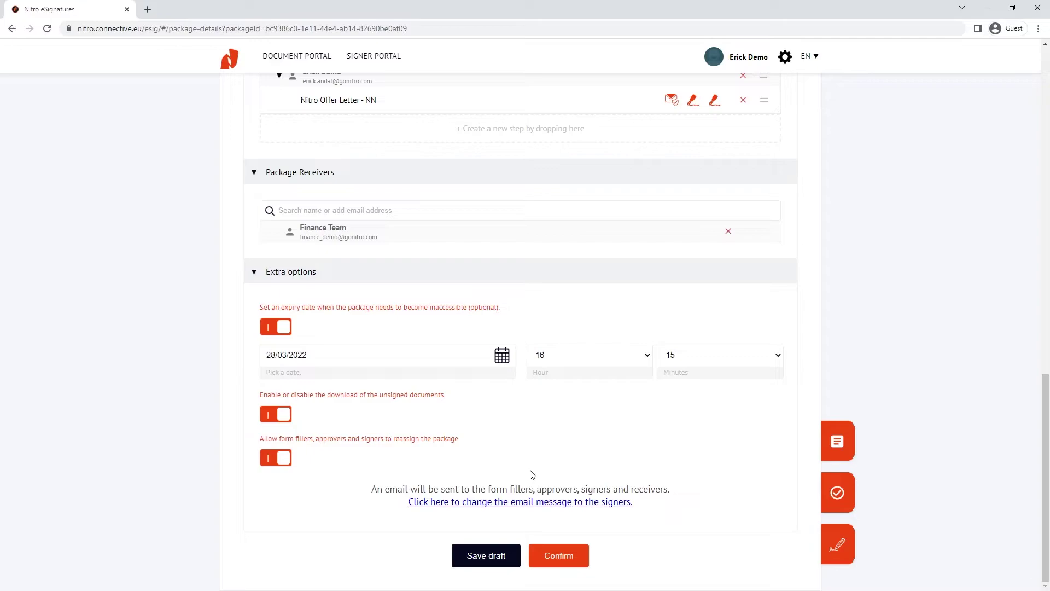
pyautogui.click(554, 554)
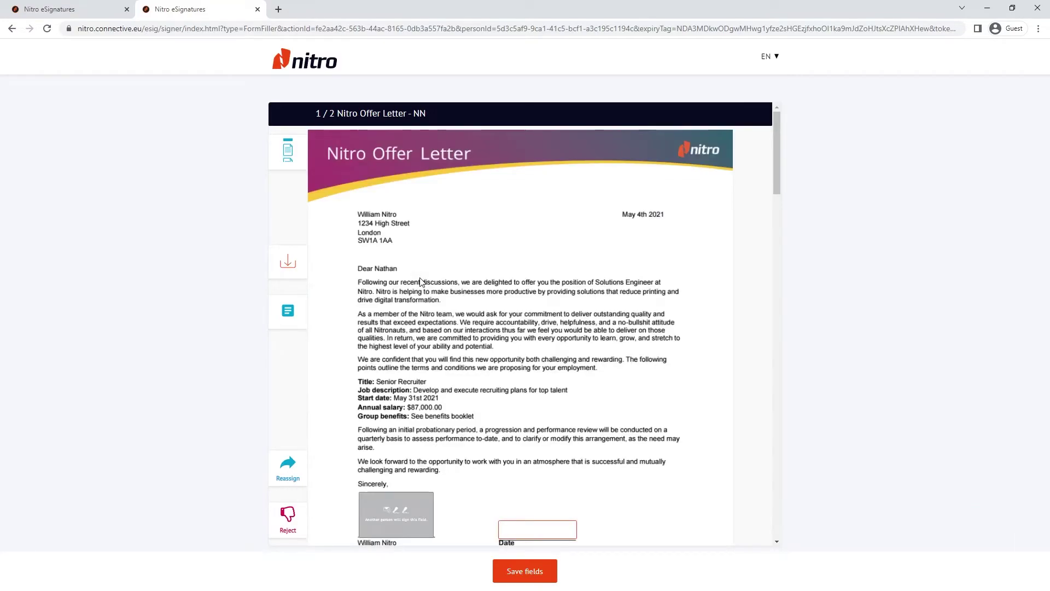
# - Browse the package thumbnails between the Travel & Expense Policy and the offer letter, and check the fields list
pyautogui.click(288, 162)
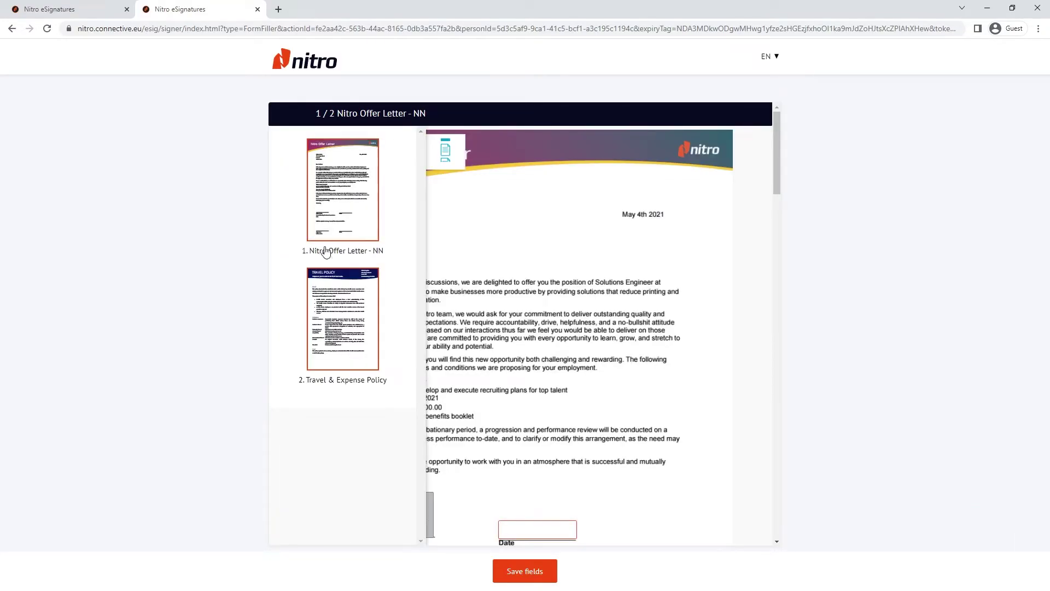
pyautogui.click(344, 299)
pyautogui.click(344, 207)
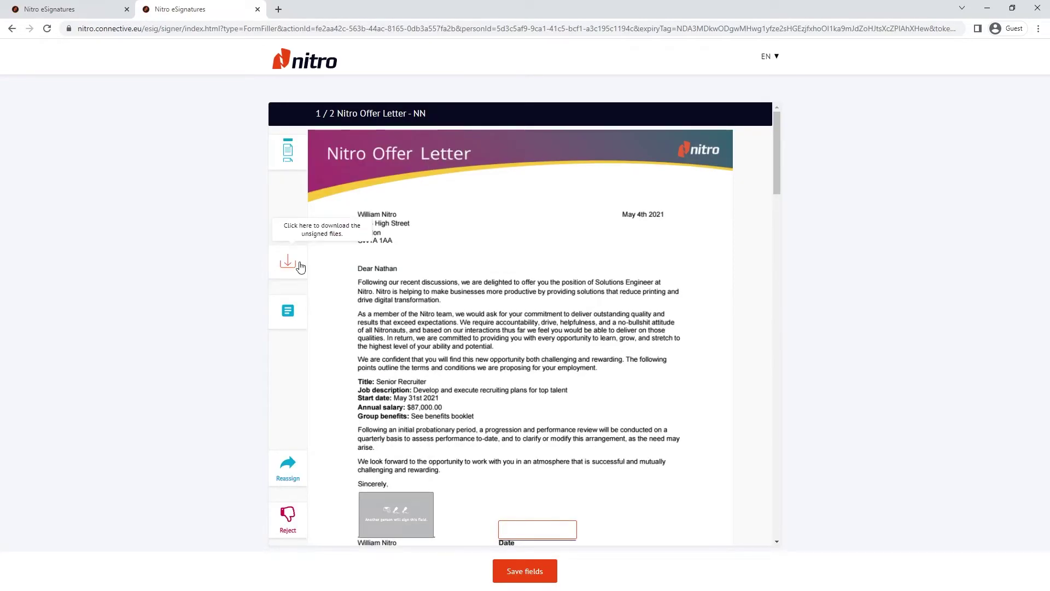
pyautogui.click(287, 312)
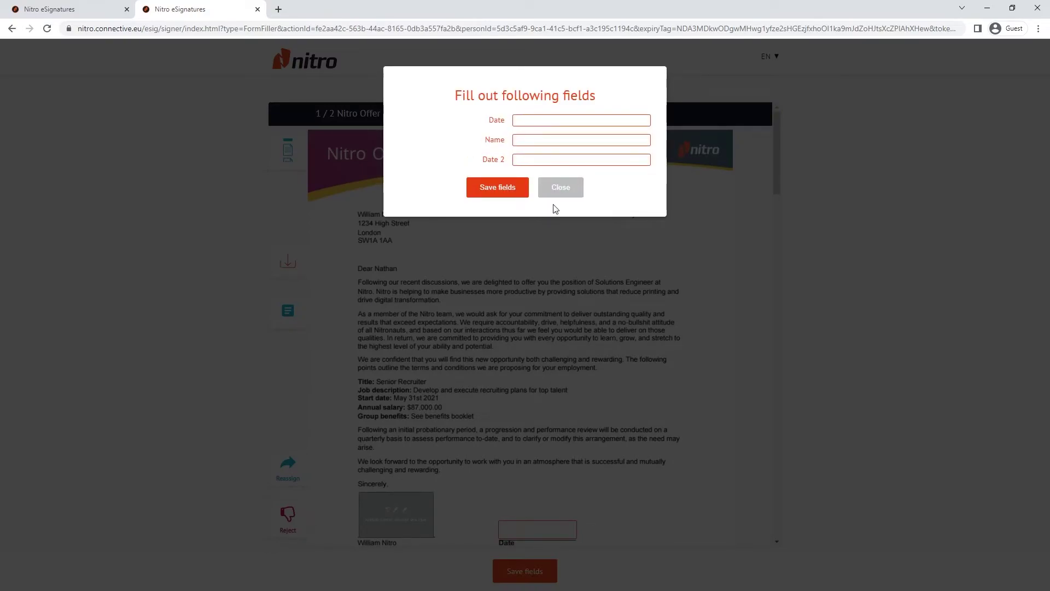
pyautogui.click(519, 189)
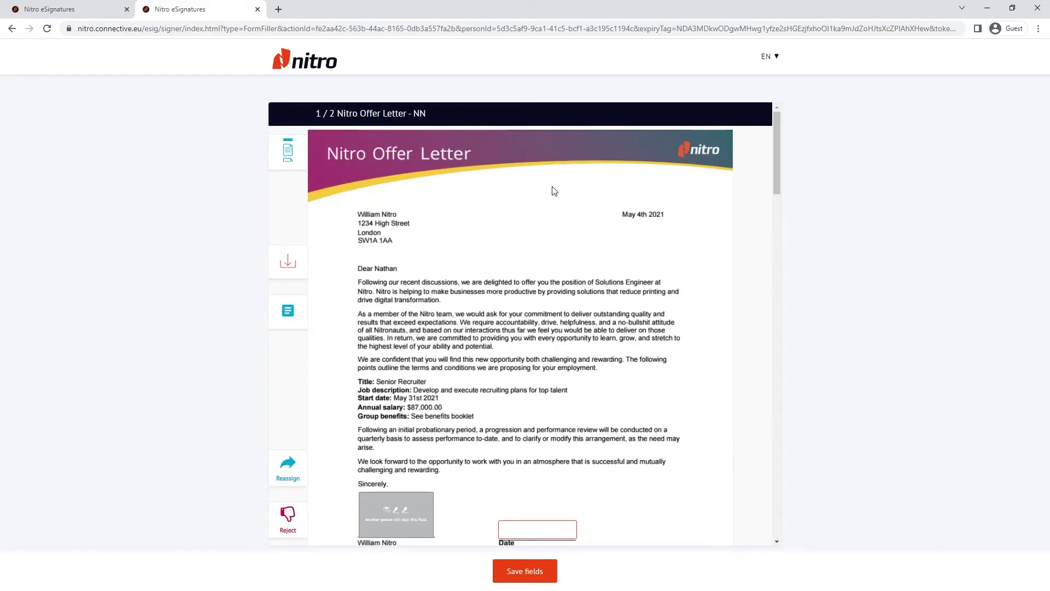
# - Fill the offer letter date and the acknowledgement's name and date 28/03/2022, then save the fields
pyautogui.scroll(-5, 544, 195)
pyautogui.click(519, 256)
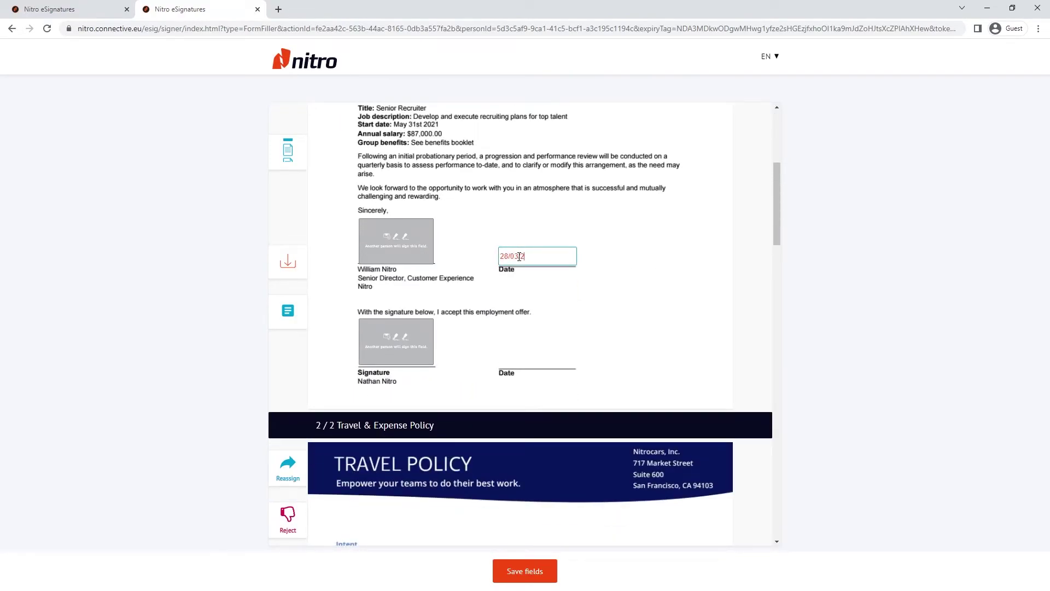
pyautogui.scroll(-20, 528, 273)
pyautogui.click(629, 256)
pyautogui.write('Nathan Nitro')
pyautogui.press('Tab')
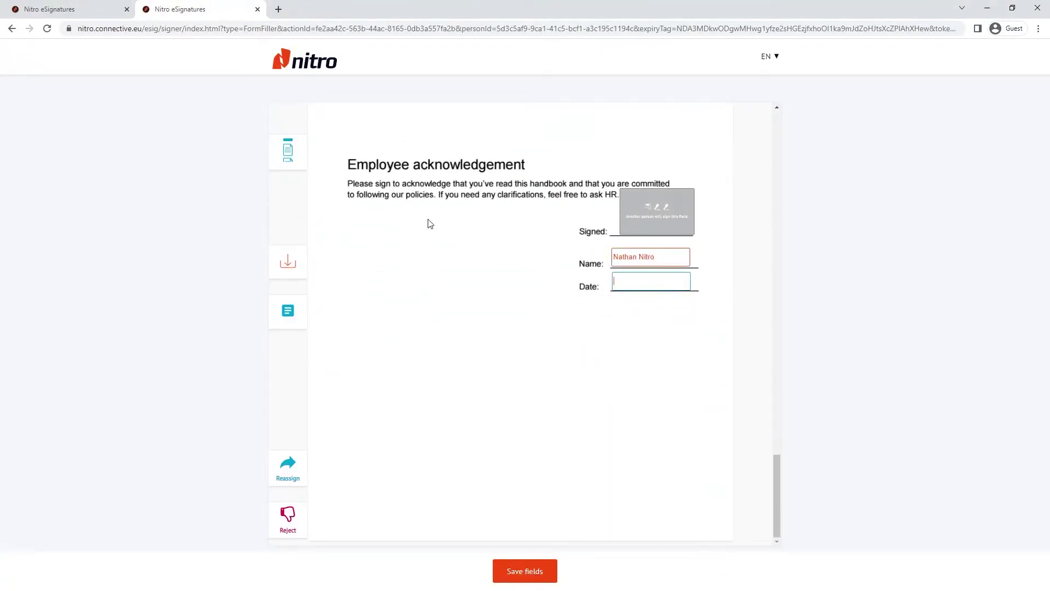
pyautogui.write('28/03/2022')
pyautogui.click(541, 571)
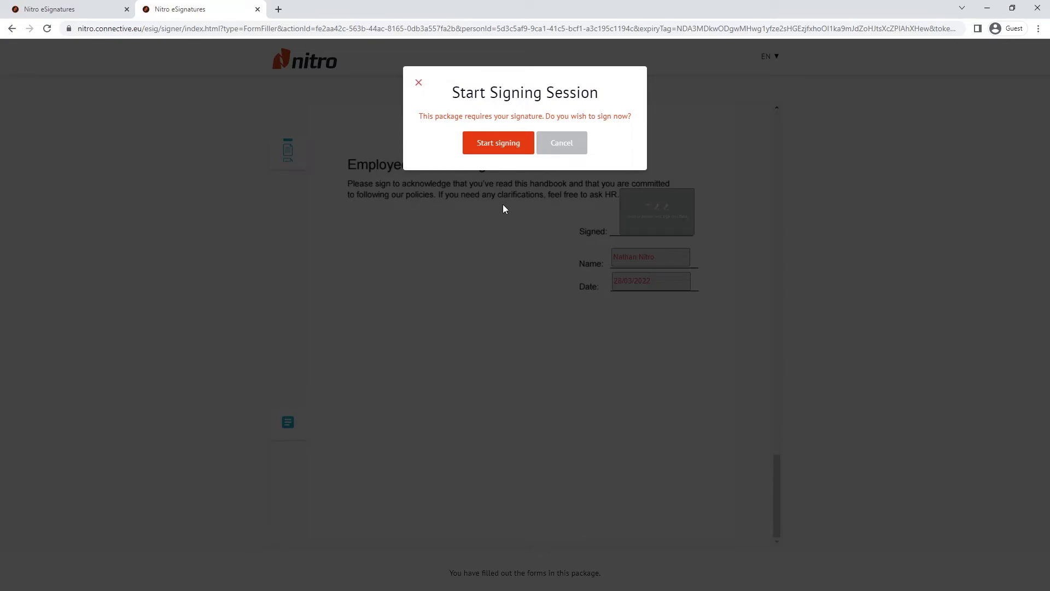
# - Begin the signing session, dismiss the instructions, tick the read-all-documents declaration and start signing
pyautogui.click(498, 145)
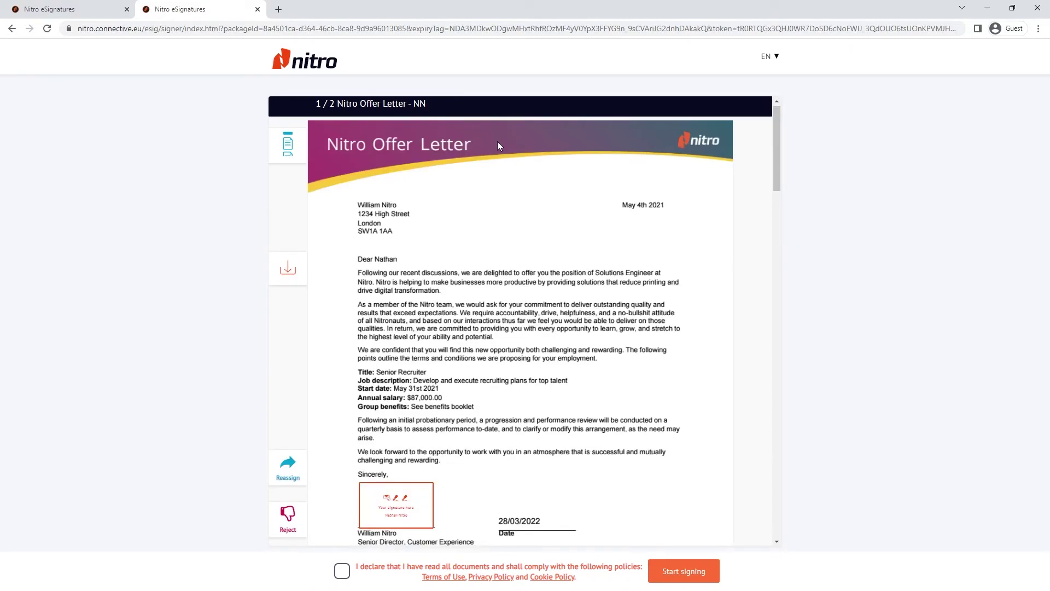
pyautogui.scroll(-4, 498, 141)
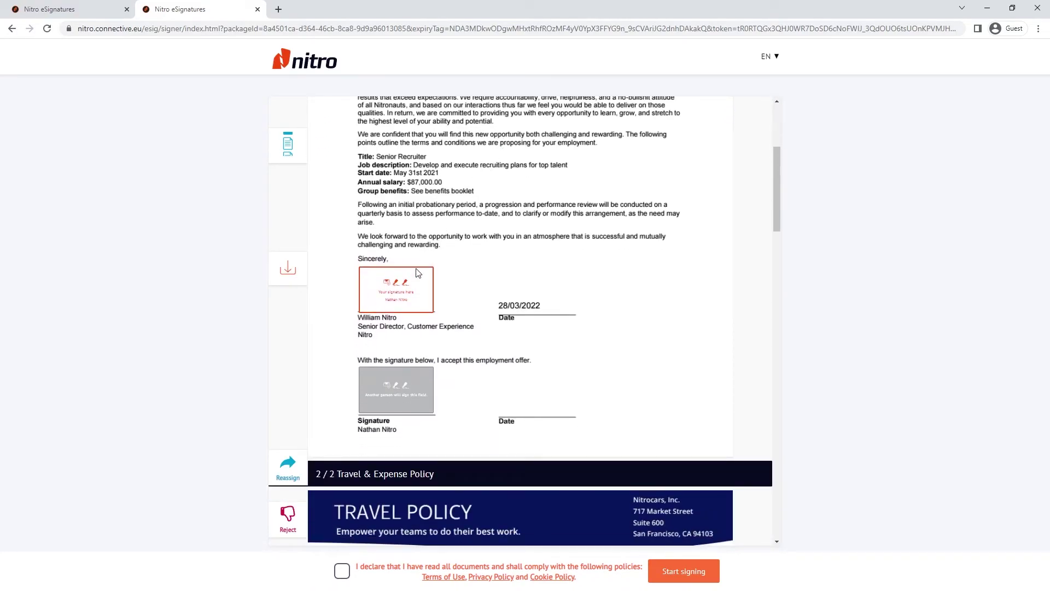
pyautogui.click(397, 306)
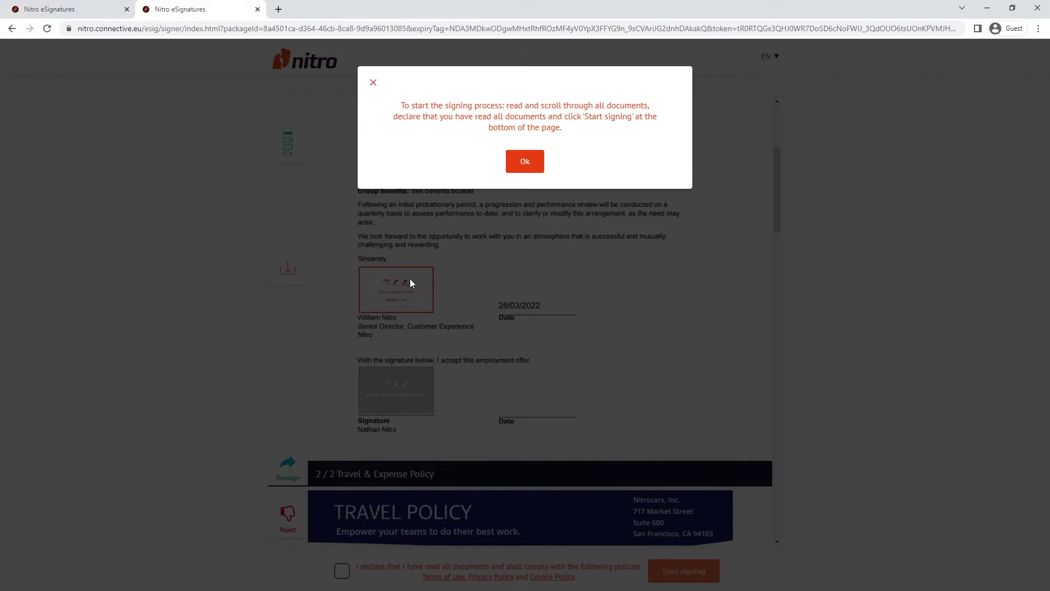
pyautogui.click(525, 162)
pyautogui.moveTo(773, 157); pyautogui.dragTo(781, 494)
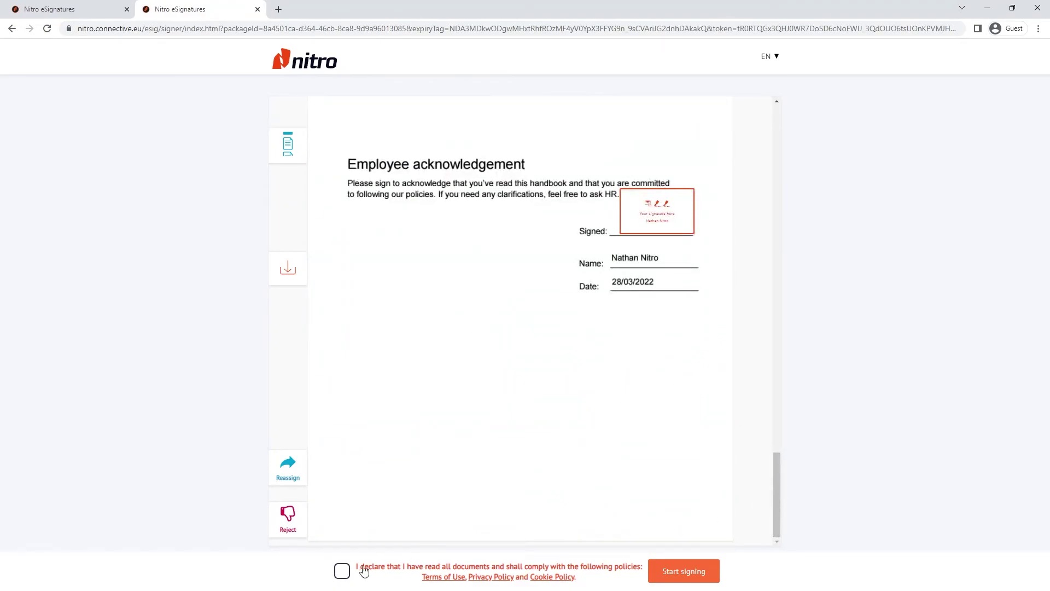
pyautogui.click(341, 572)
pyautogui.click(656, 581)
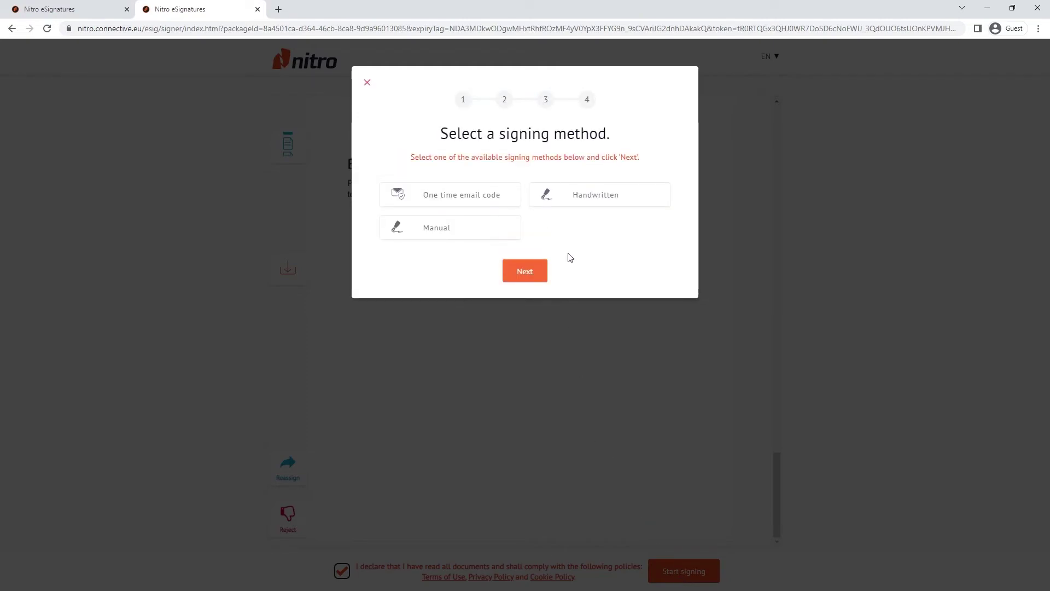
# - Sign by handwritten method with the legal notice 'Read and approved' and the second font style
pyautogui.click(575, 203)
pyautogui.click(524, 274)
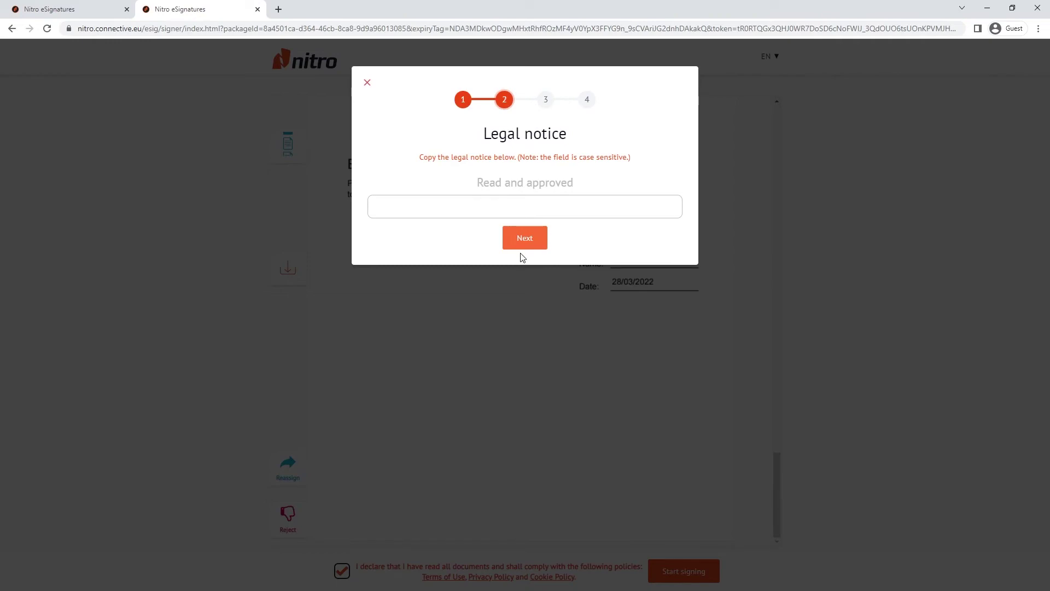
pyautogui.click(519, 211)
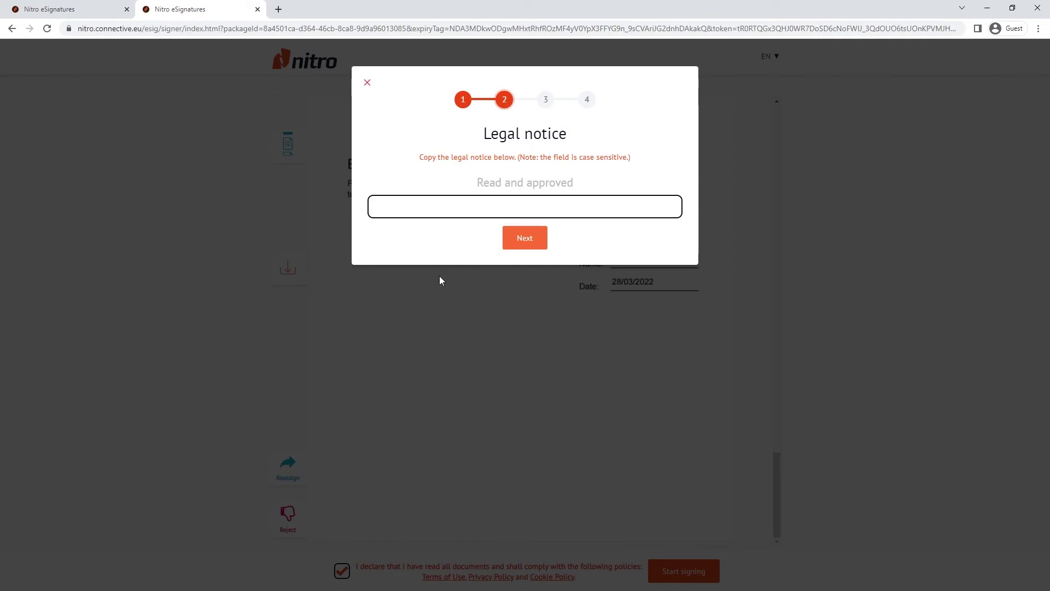
pyautogui.write('Read and approved')
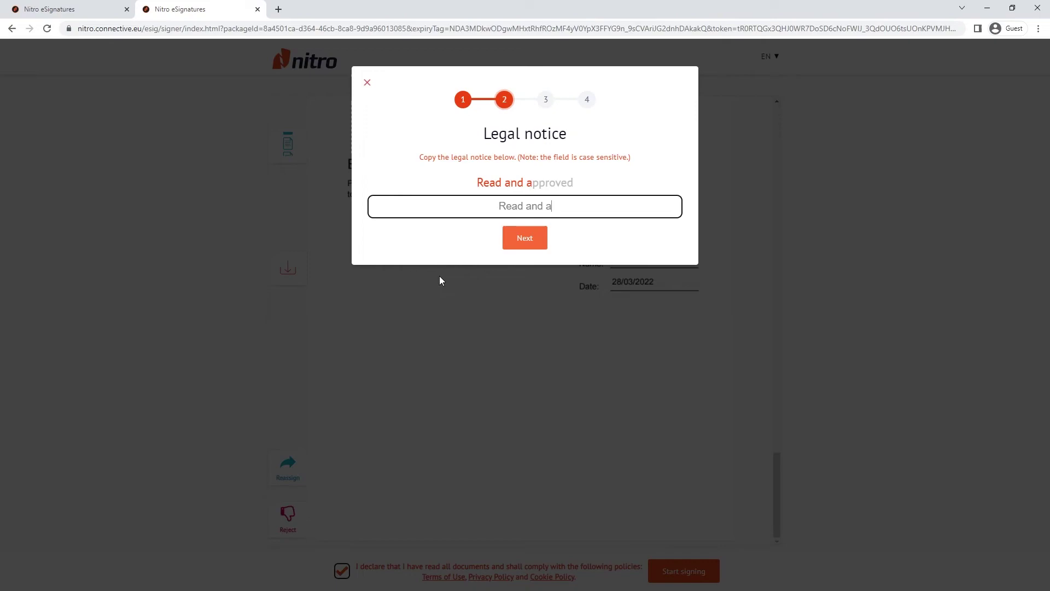
pyautogui.click(523, 239)
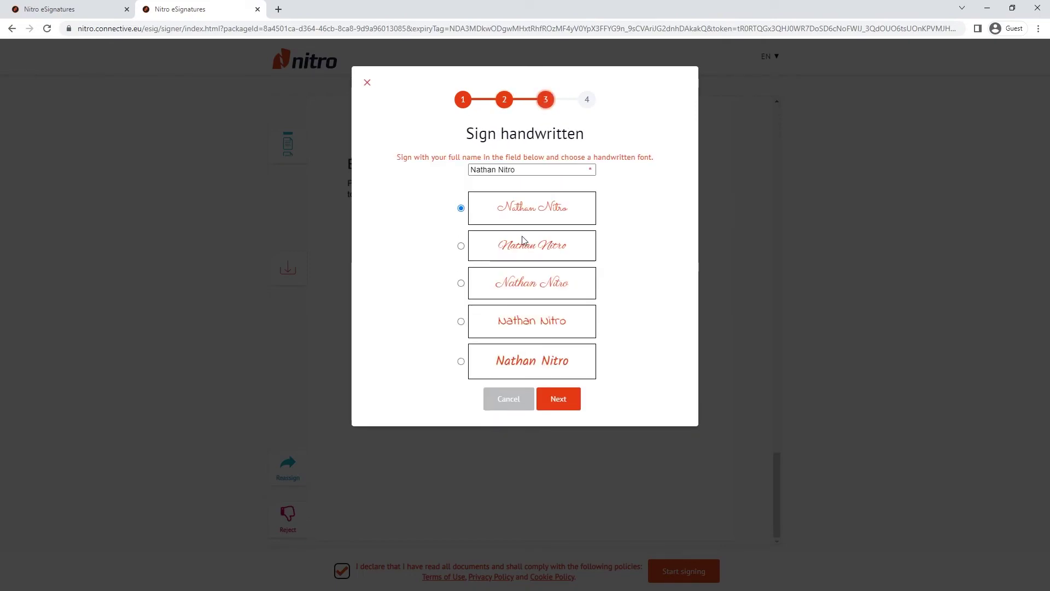
pyautogui.click(461, 246)
pyautogui.click(557, 404)
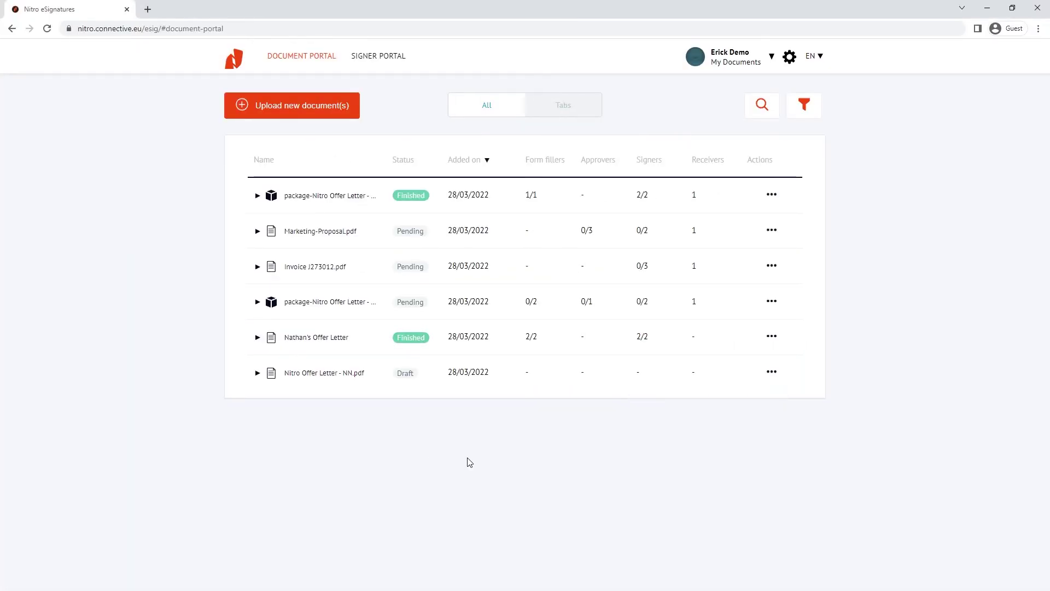
# - Request the finished package's audit trail from its actions menu and open the downloaded PDF
pyautogui.click(258, 195)
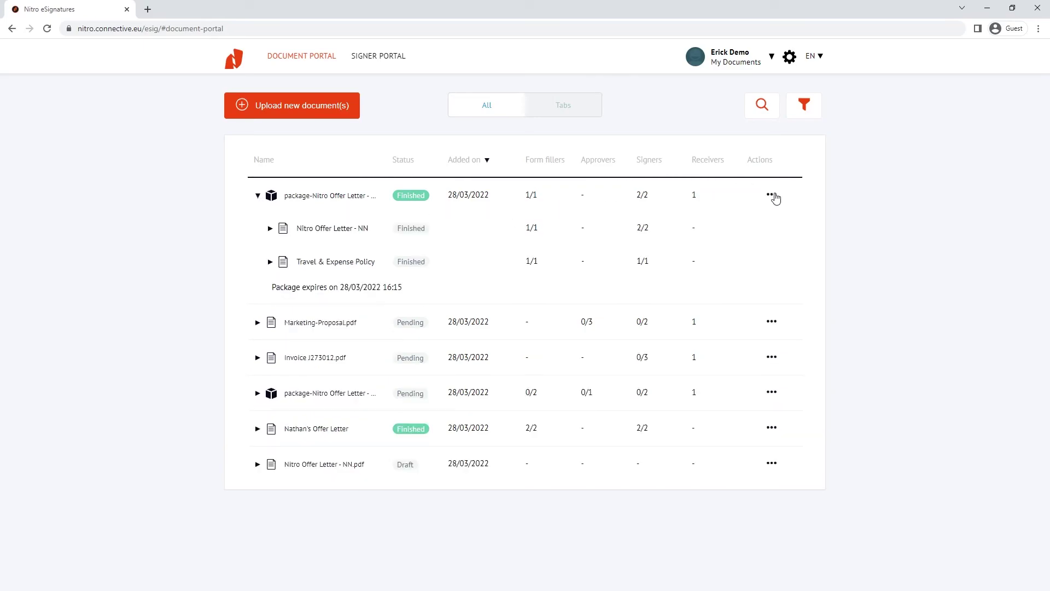
pyautogui.click(775, 197)
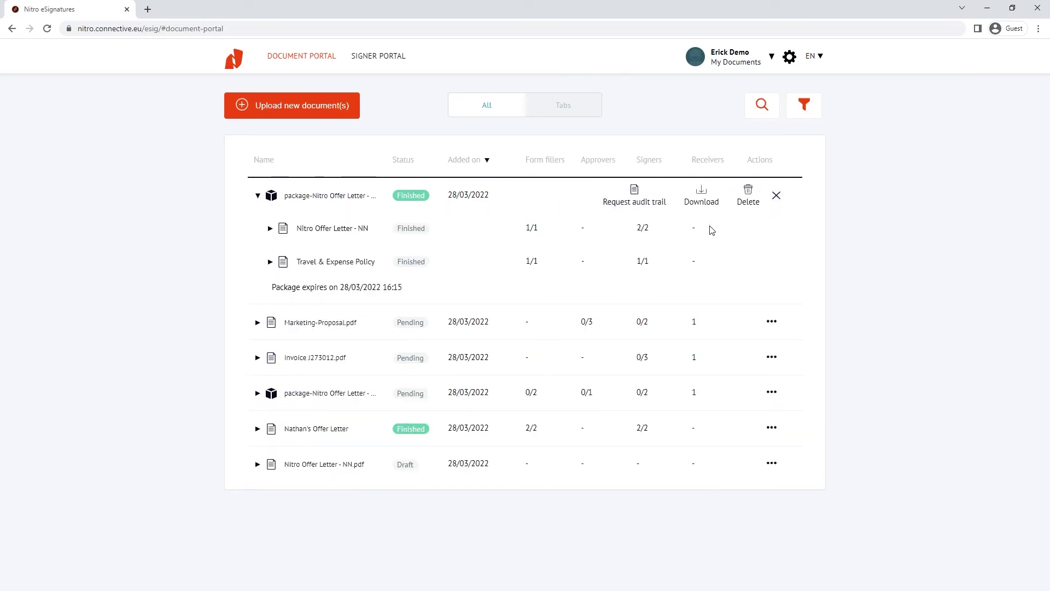
pyautogui.click(634, 196)
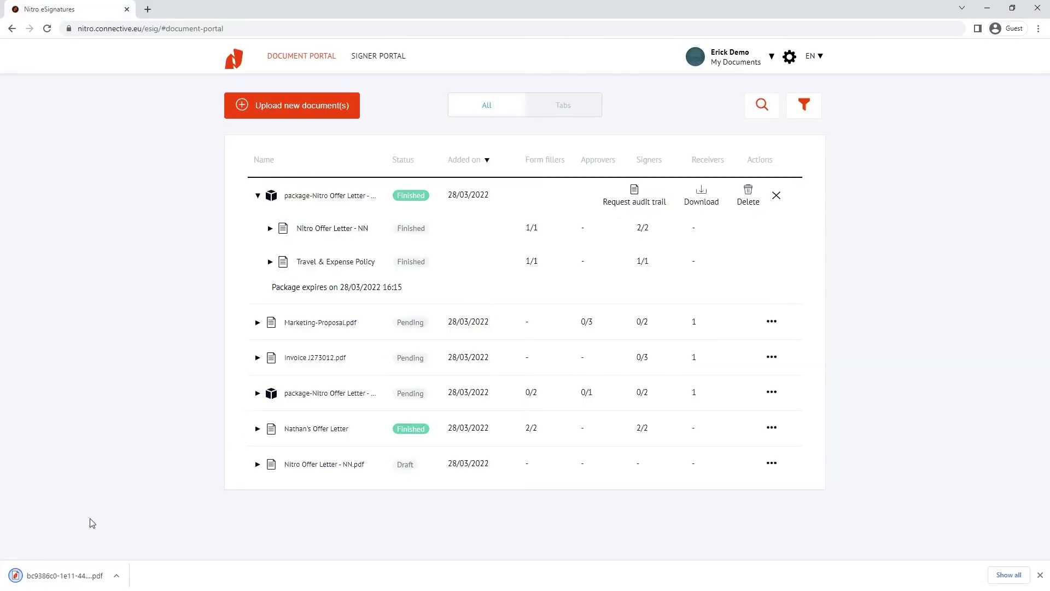
pyautogui.click(45, 574)
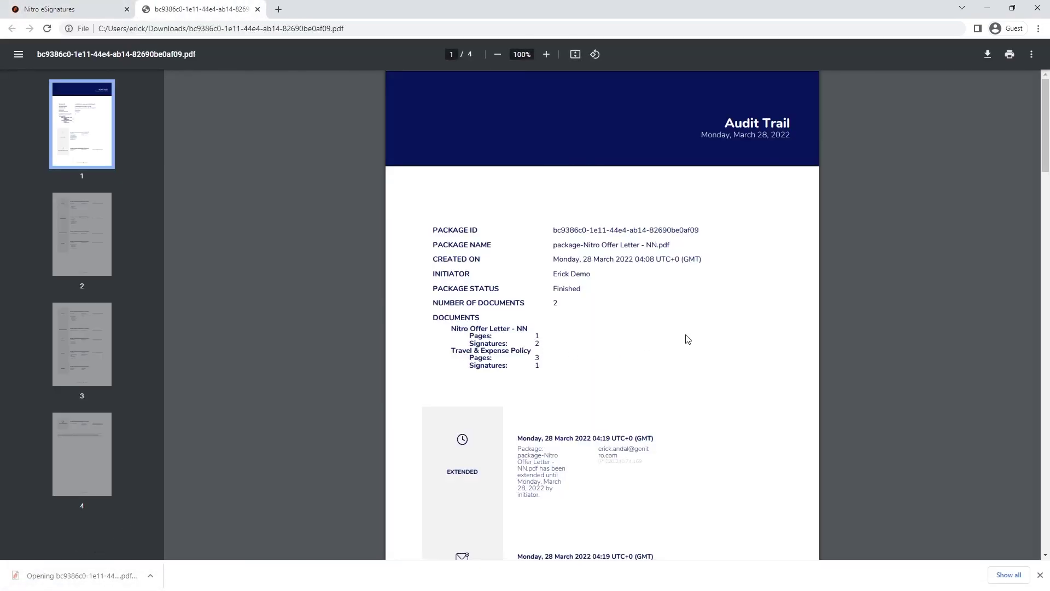
pyautogui.scroll(-9, 886, 244)
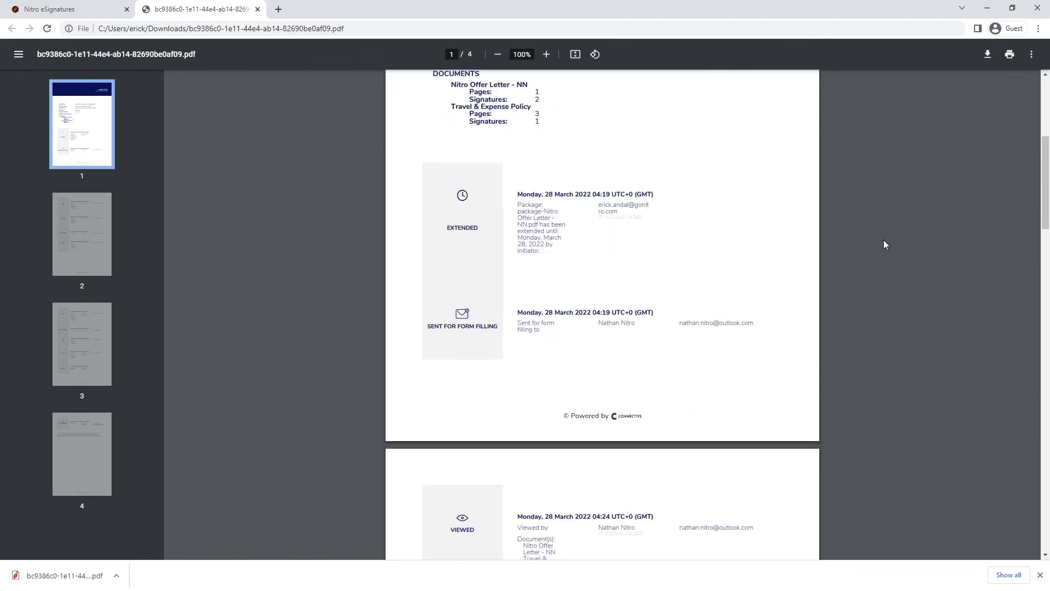
pyautogui.scroll(-15, 884, 244)
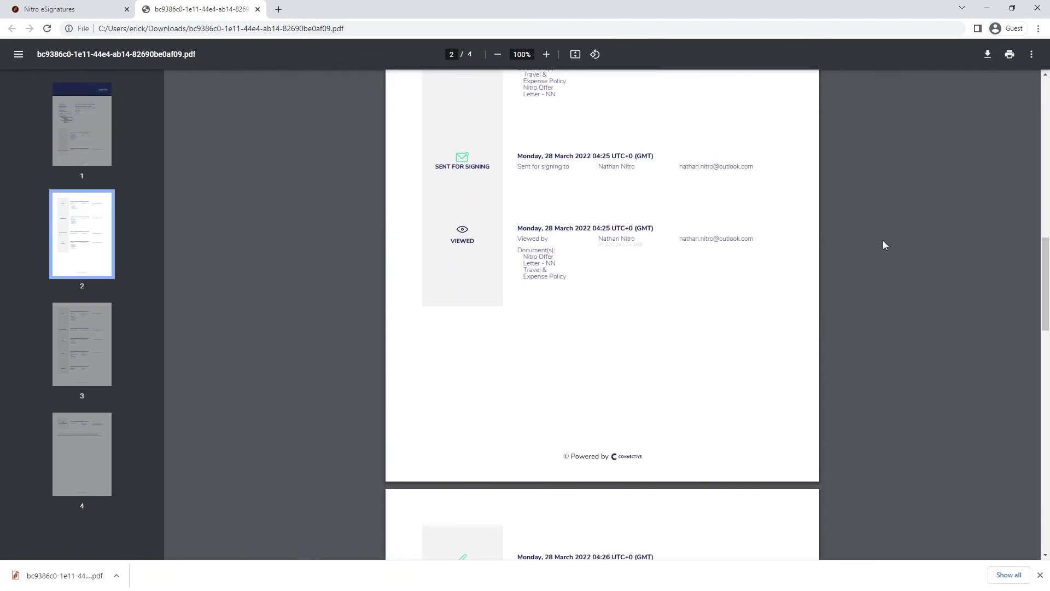
pyautogui.scroll(-10, 884, 244)
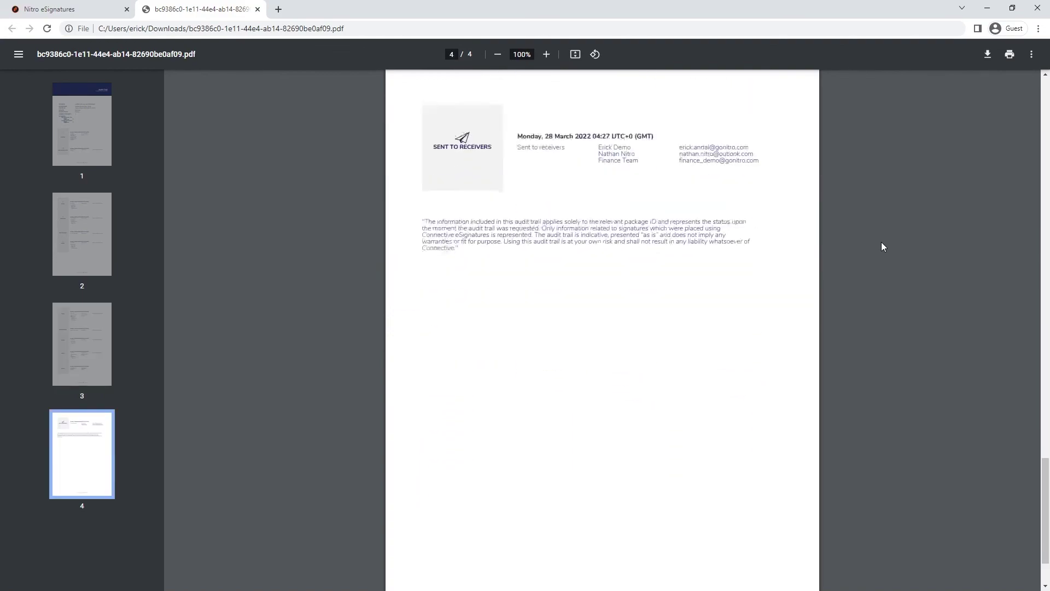